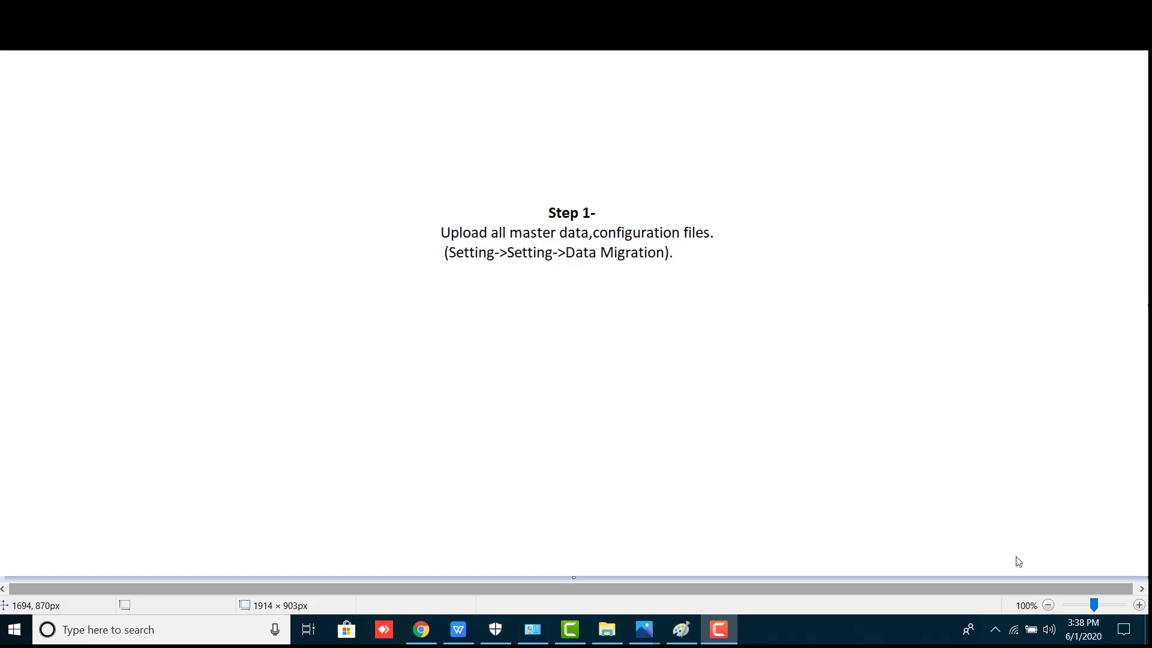
Switch to the EVA Software Solutions site in Chrome and open the Data Migration page from the Settings module.
click(423, 631)
click(553, 63)
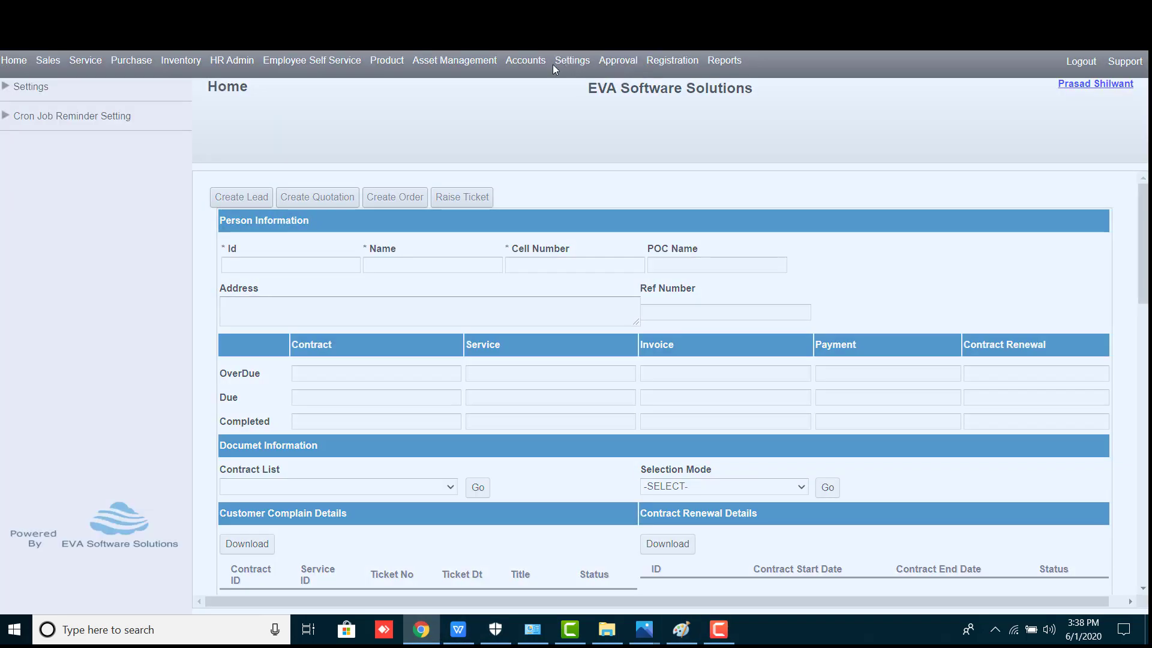
click(33, 87)
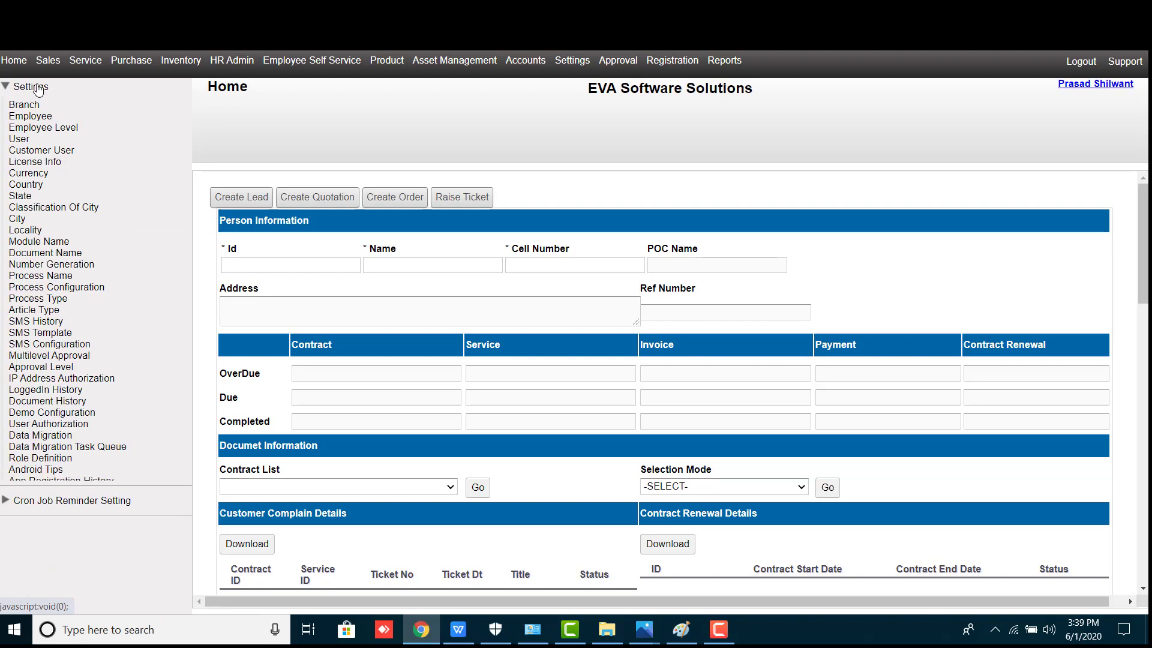
triple_click(54, 438)
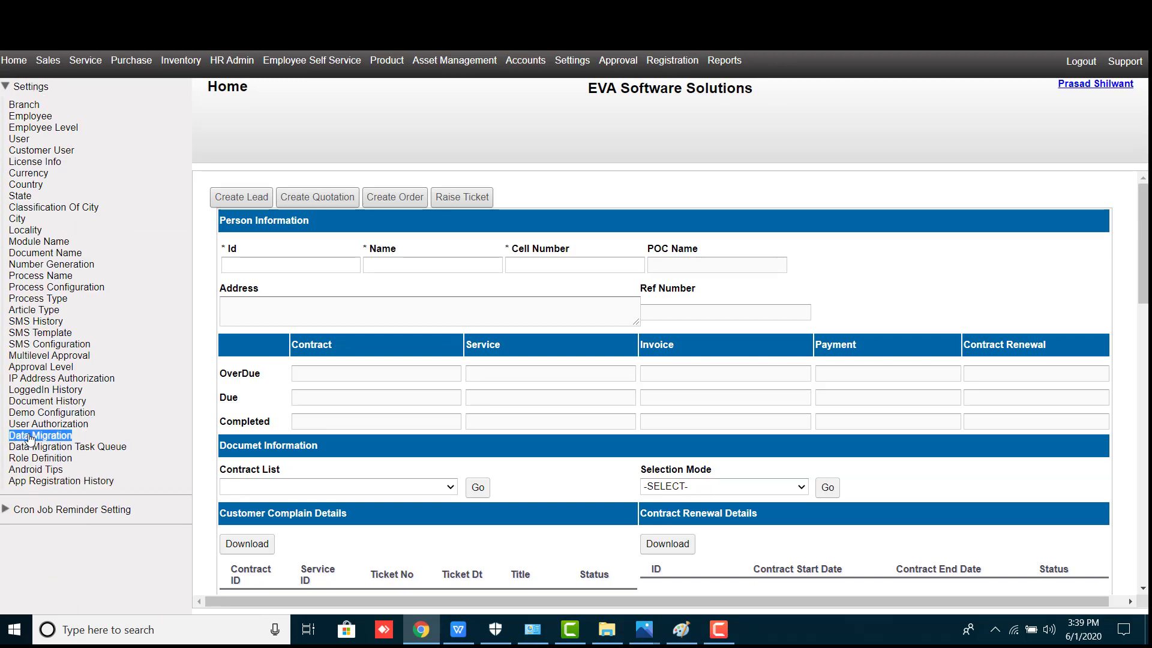
click(30, 438)
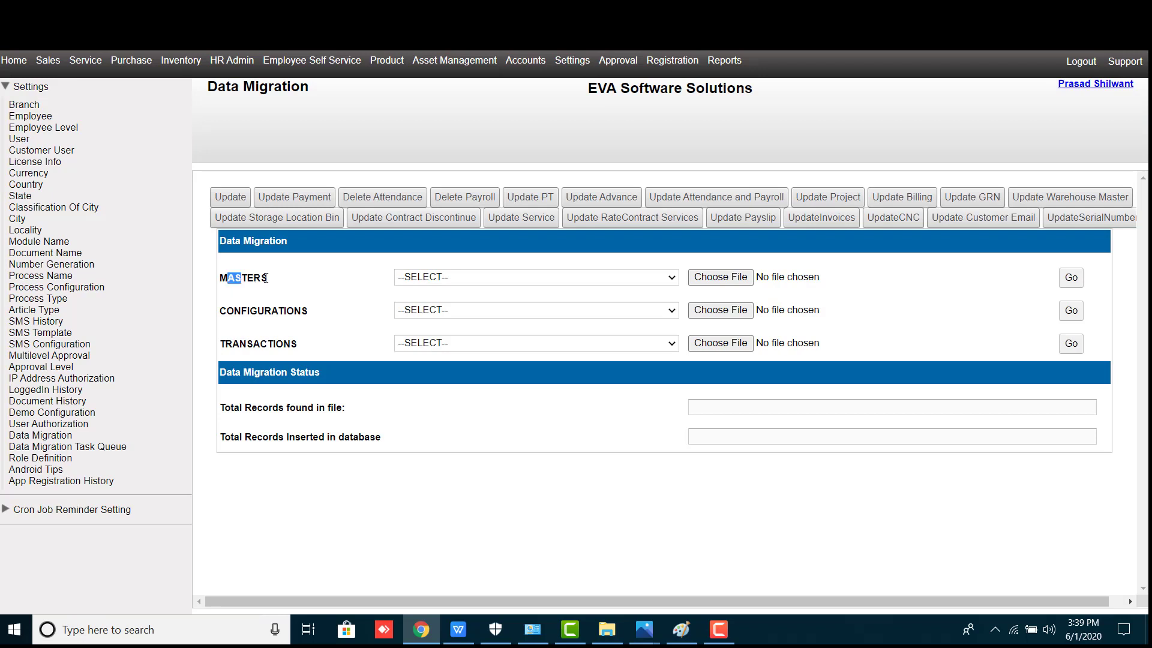
Choose State as the Masters data type for the migration.
drag(227, 278, 273, 279)
click(437, 281)
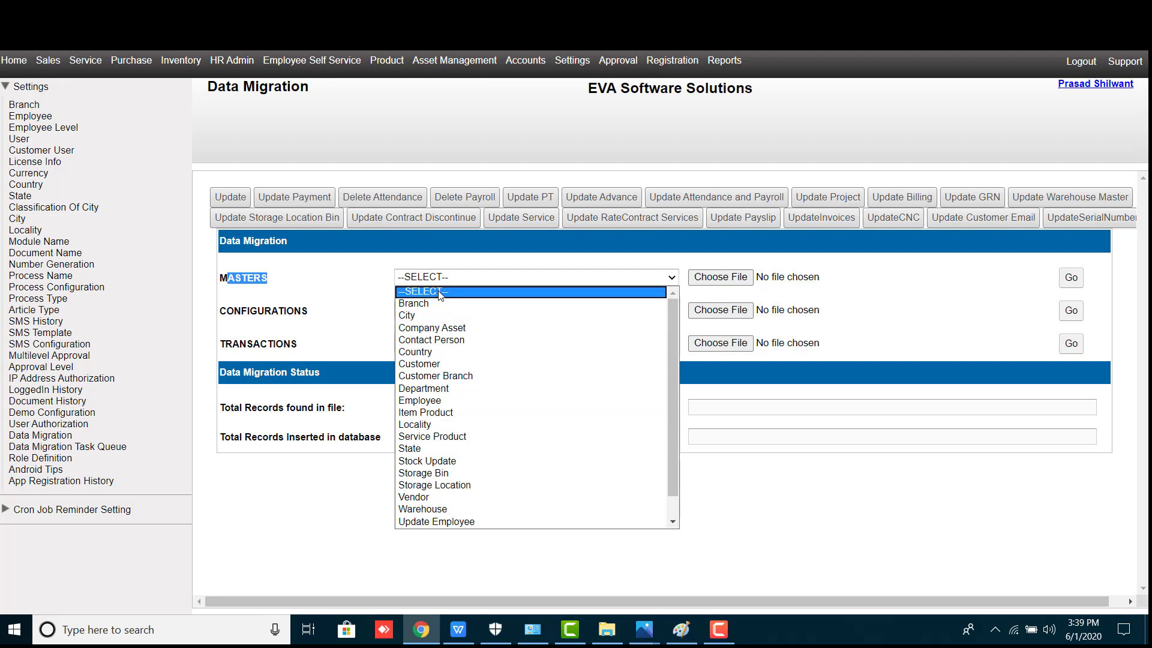
click(418, 454)
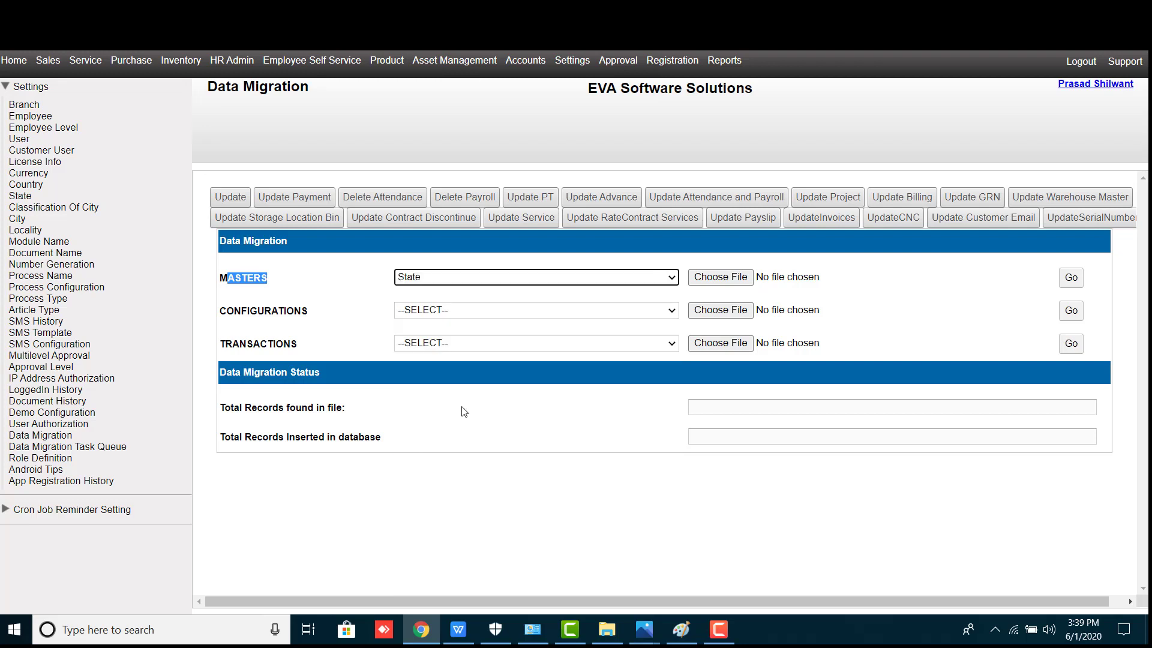
click(622, 420)
click(439, 282)
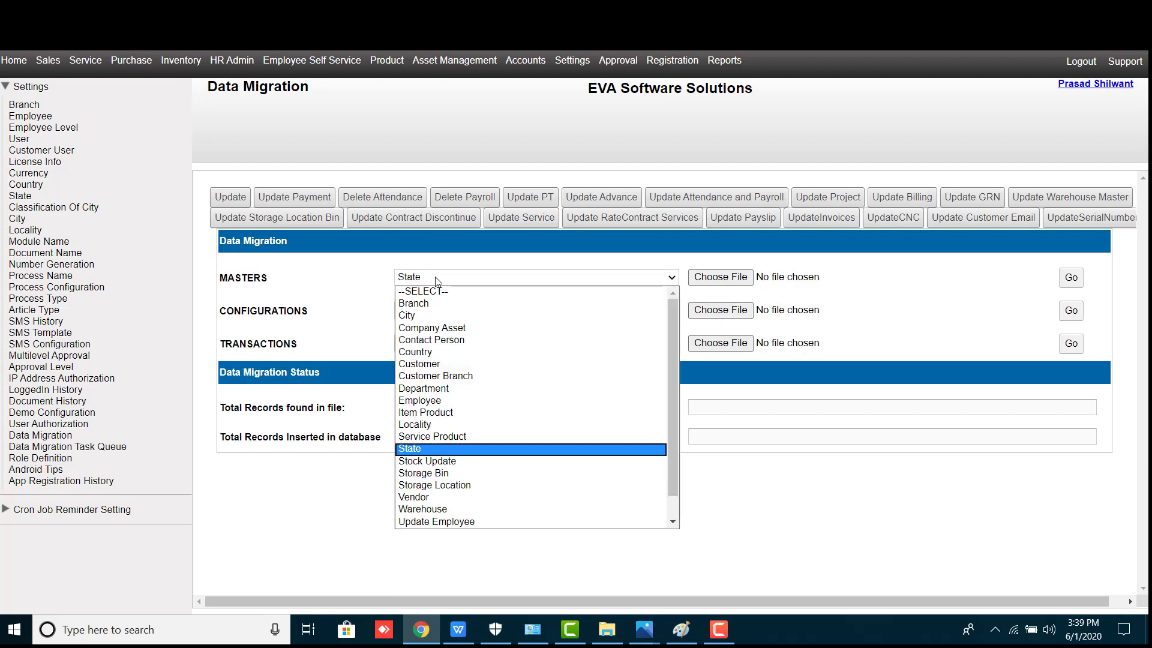
click(440, 281)
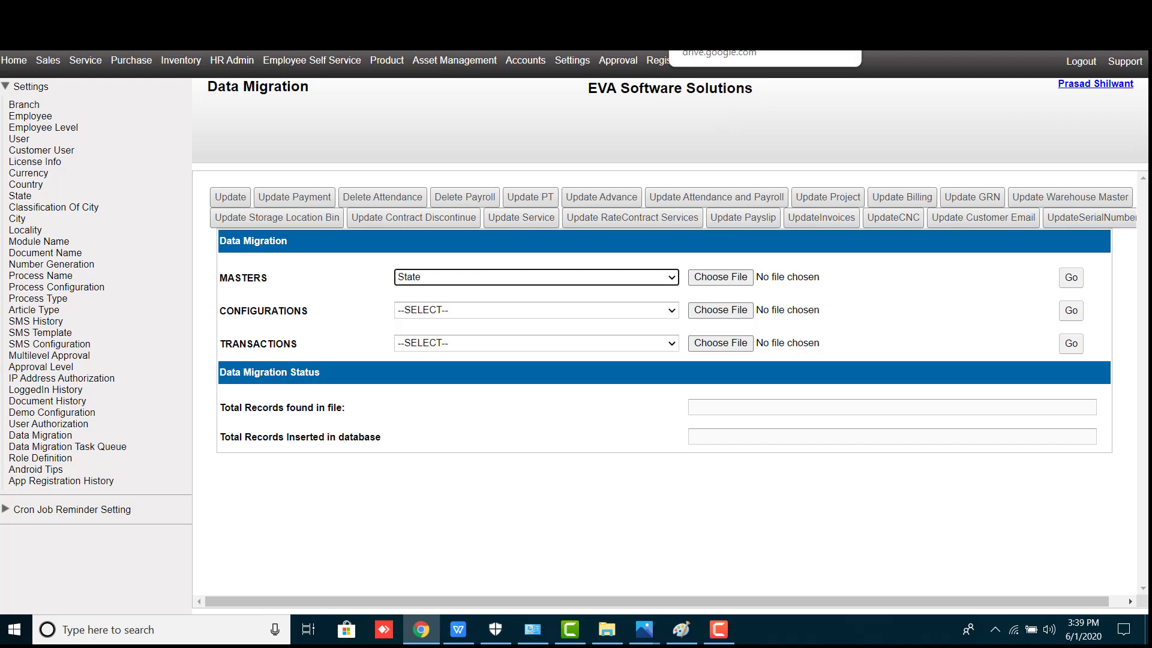
Switch to Google Drive and open the master data folder in My Drive.
click(719, 36)
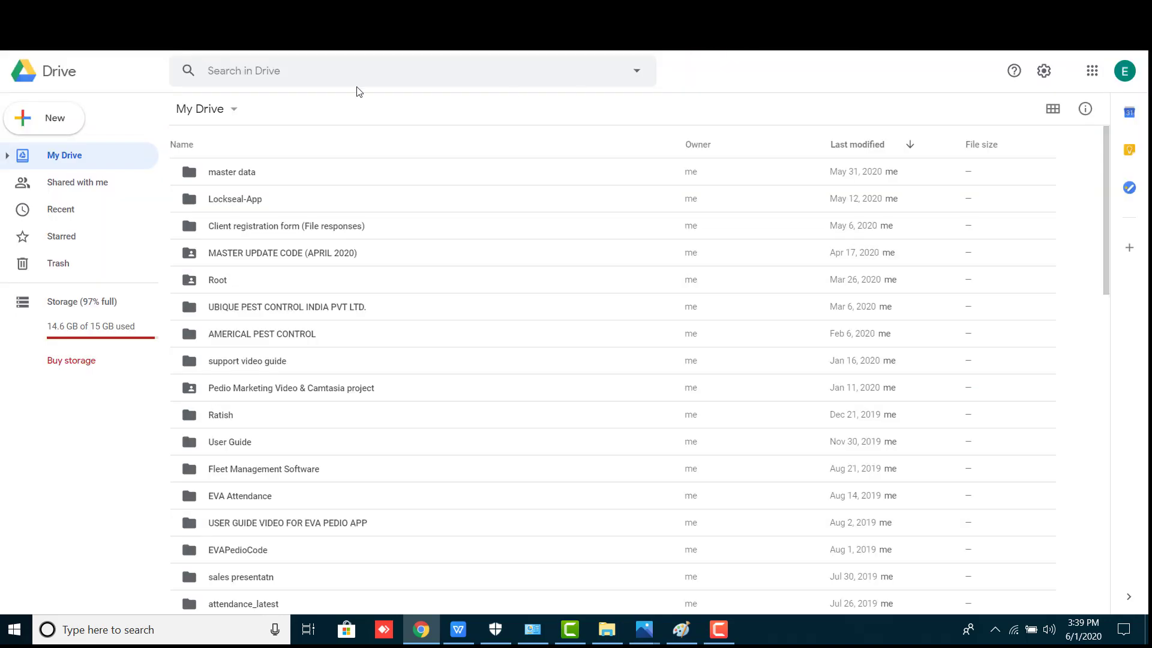
click(257, 73)
text(master)
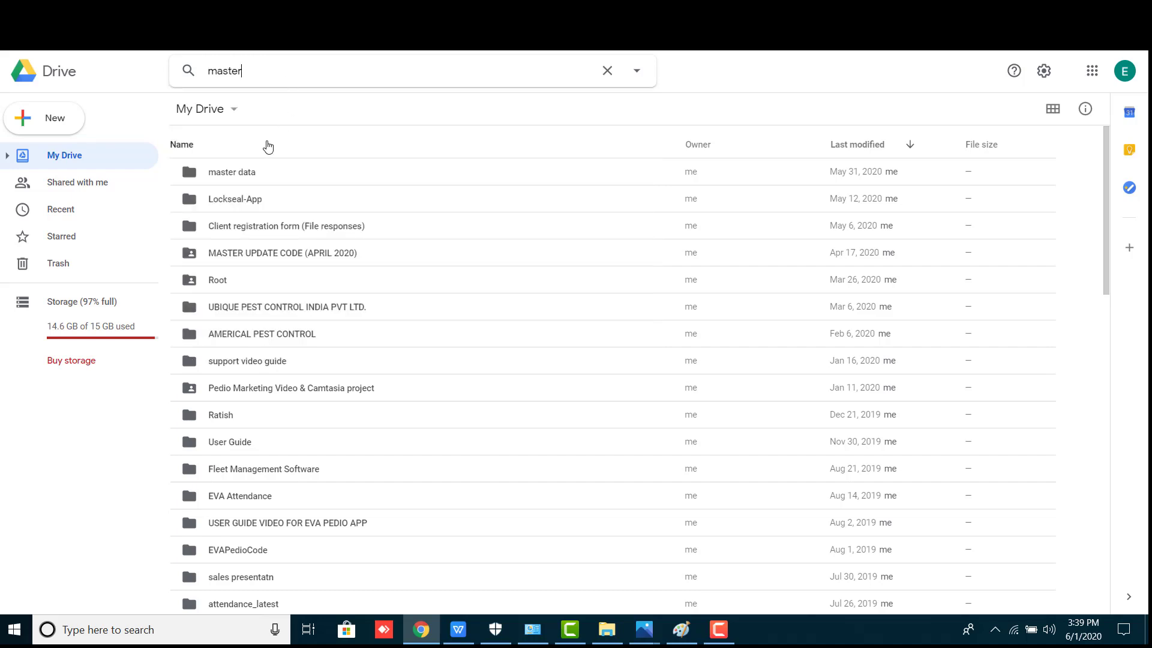
click(233, 173)
double_click(234, 172)
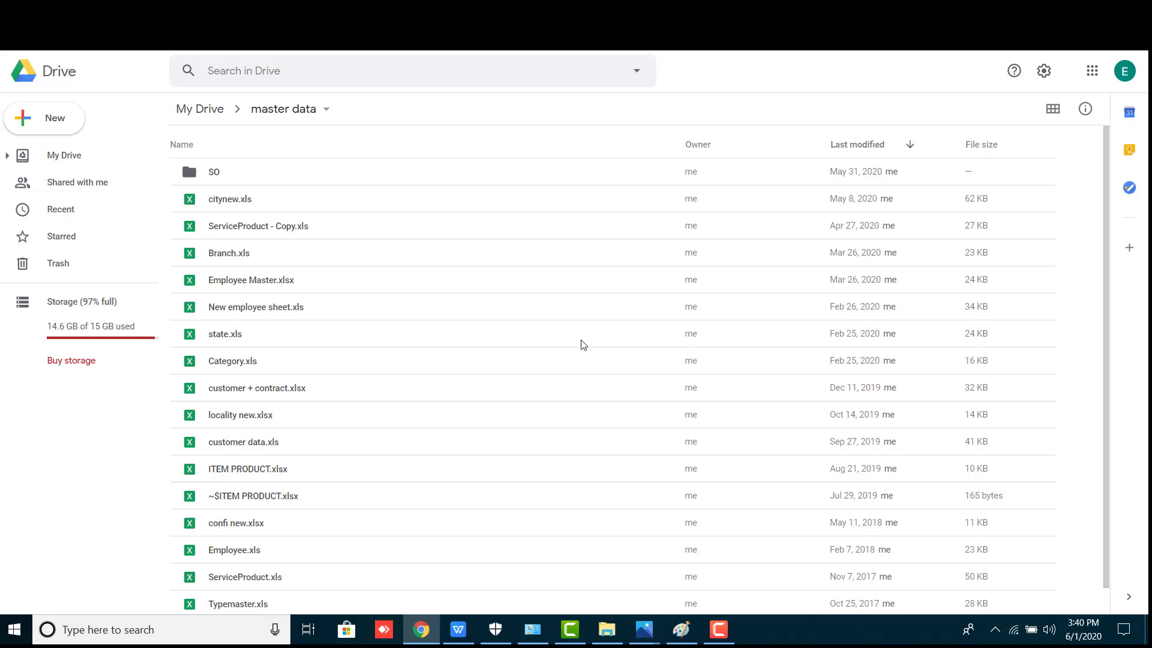
Open state.xls from the master data folder and download it to the computer under the name state.
double_click(256, 333)
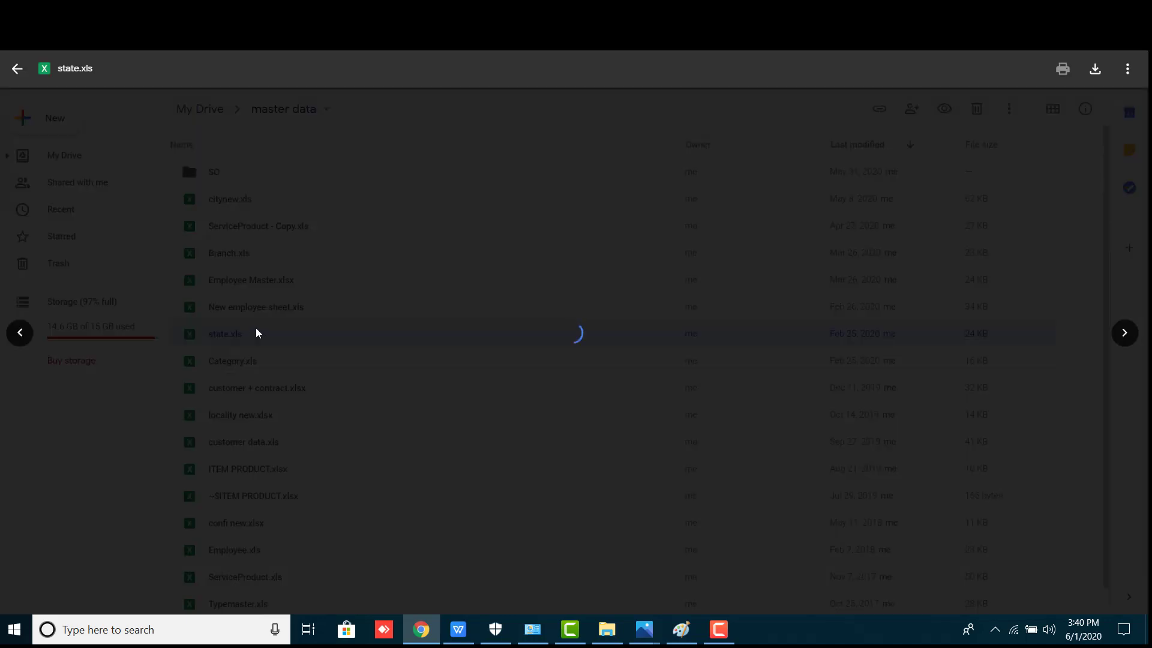
click(1095, 68)
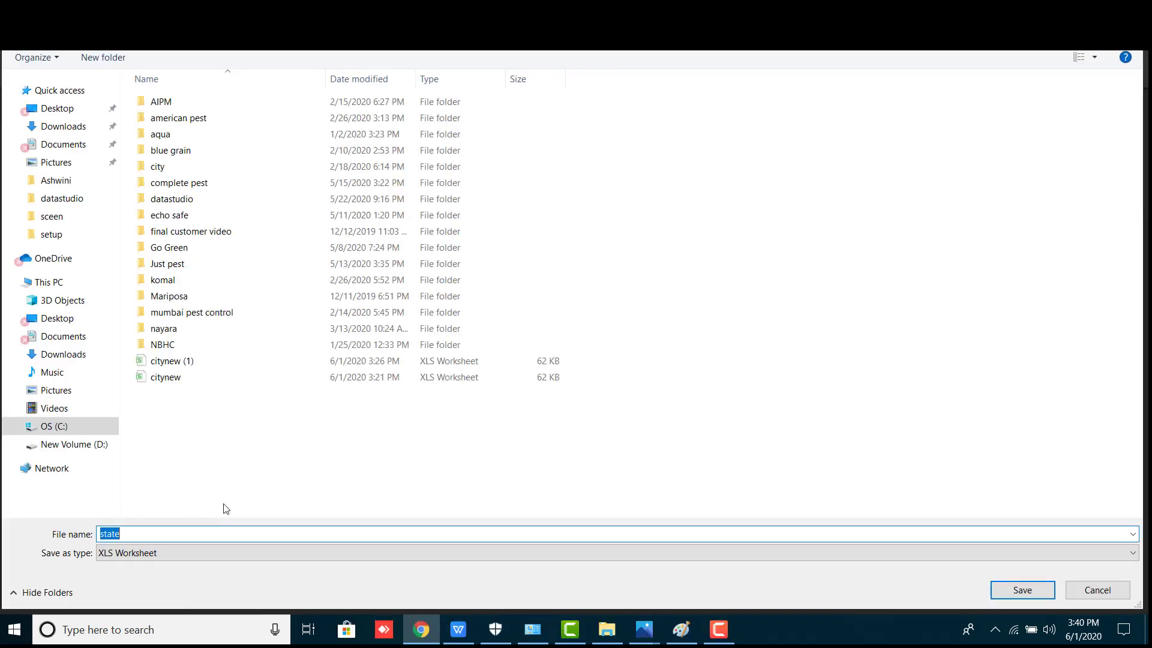
click(1022, 591)
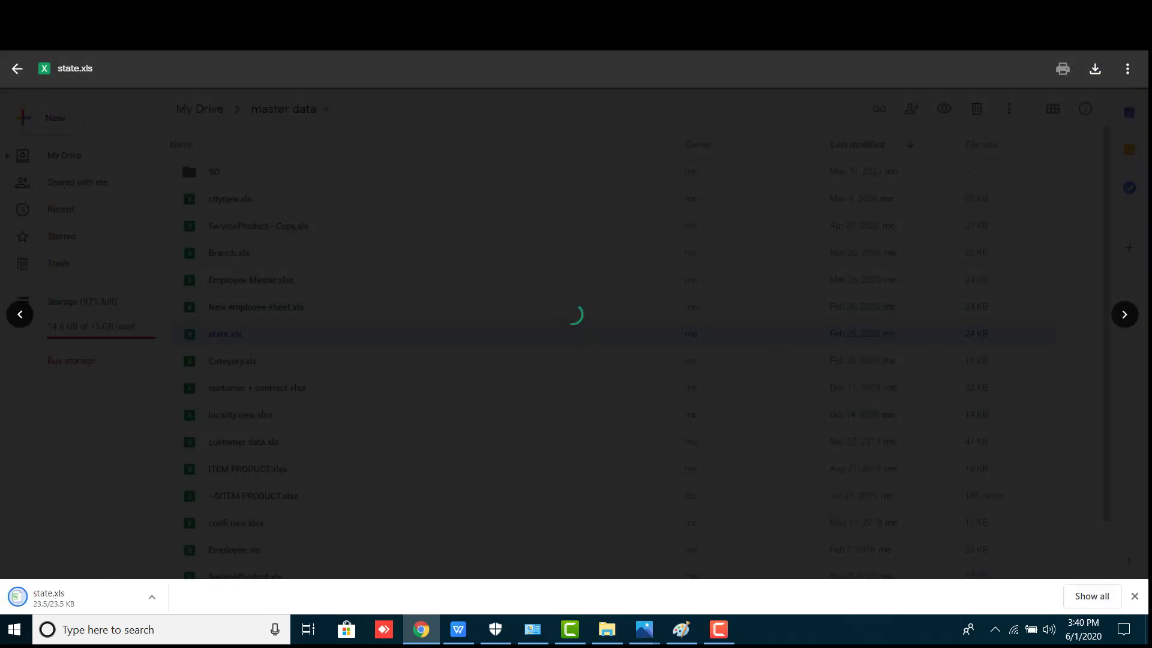
Back on the Data Migration page, upload the state file for the State master and run its import.
key(ctrl+Tab)
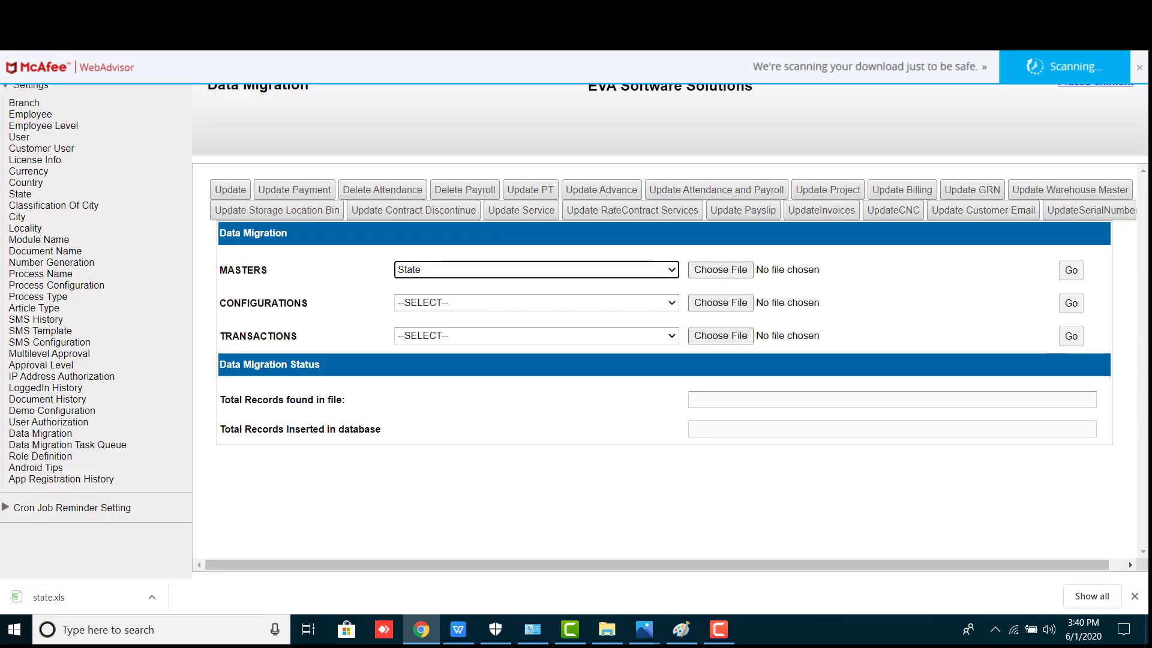
click(719, 270)
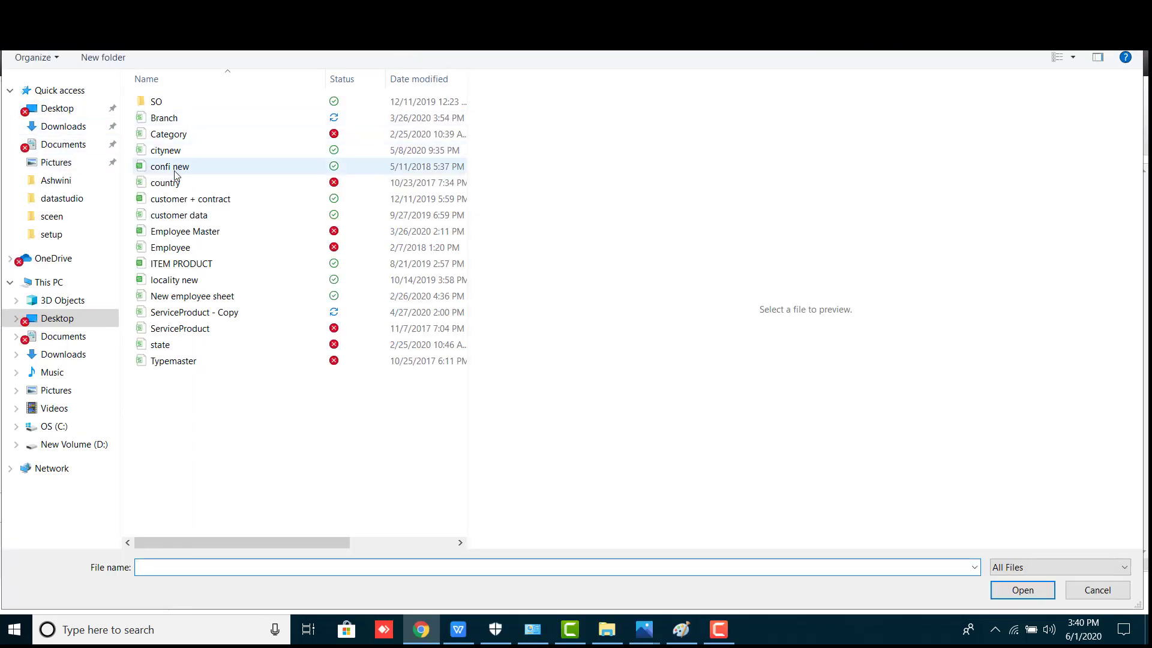
click(168, 347)
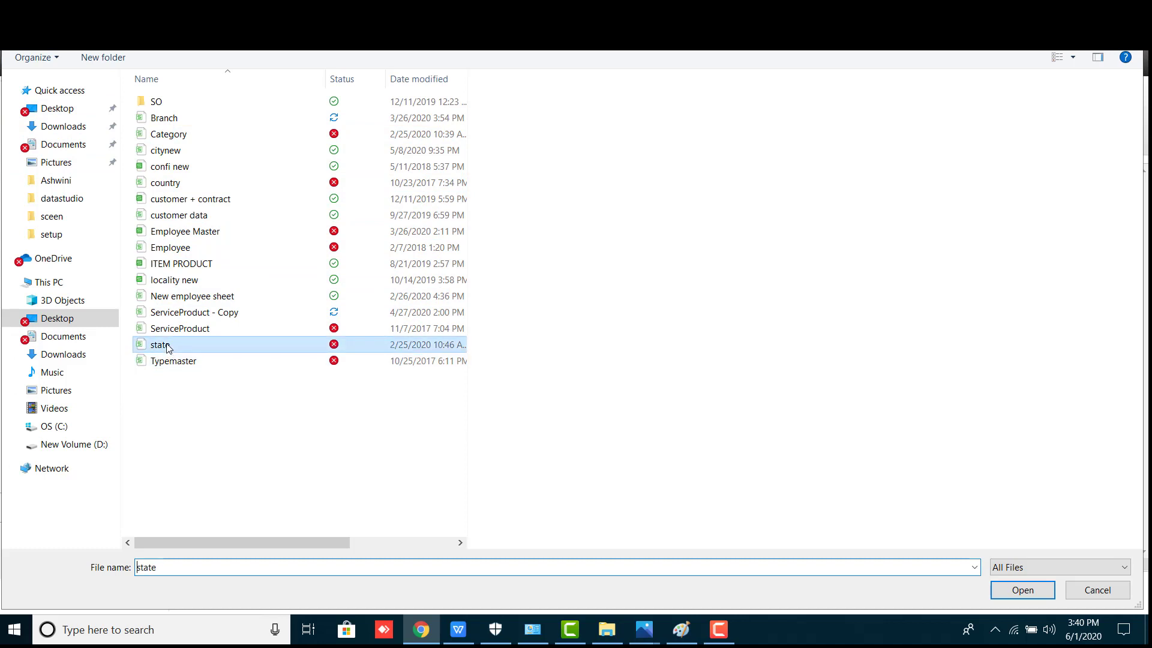
double_click(168, 347)
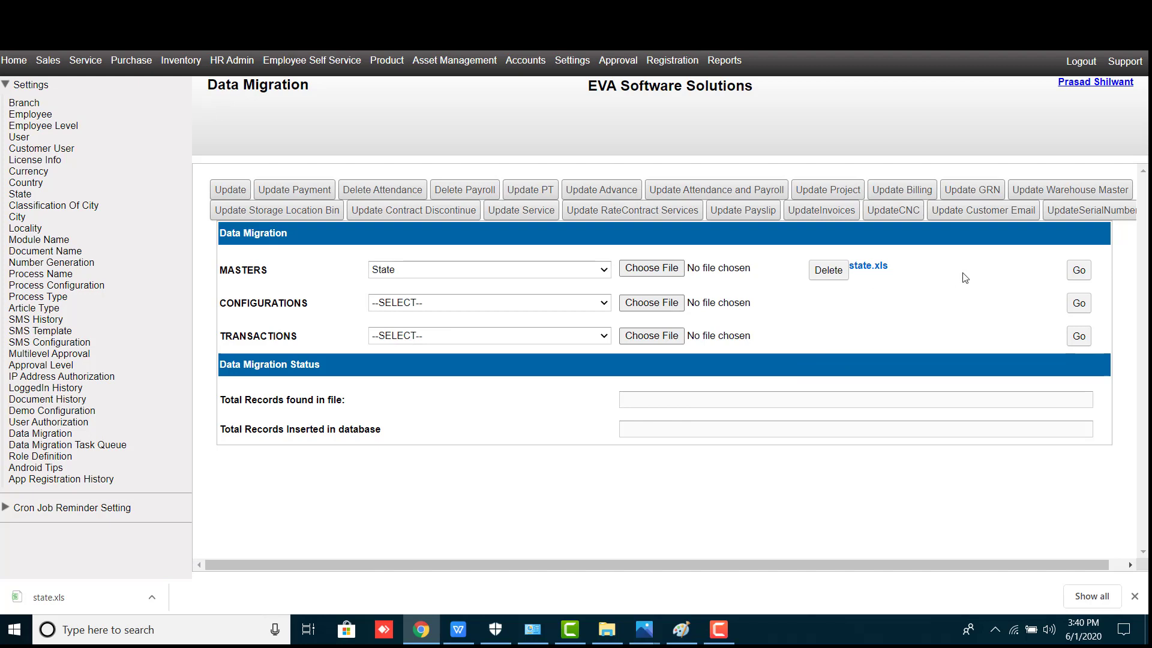
click(1078, 275)
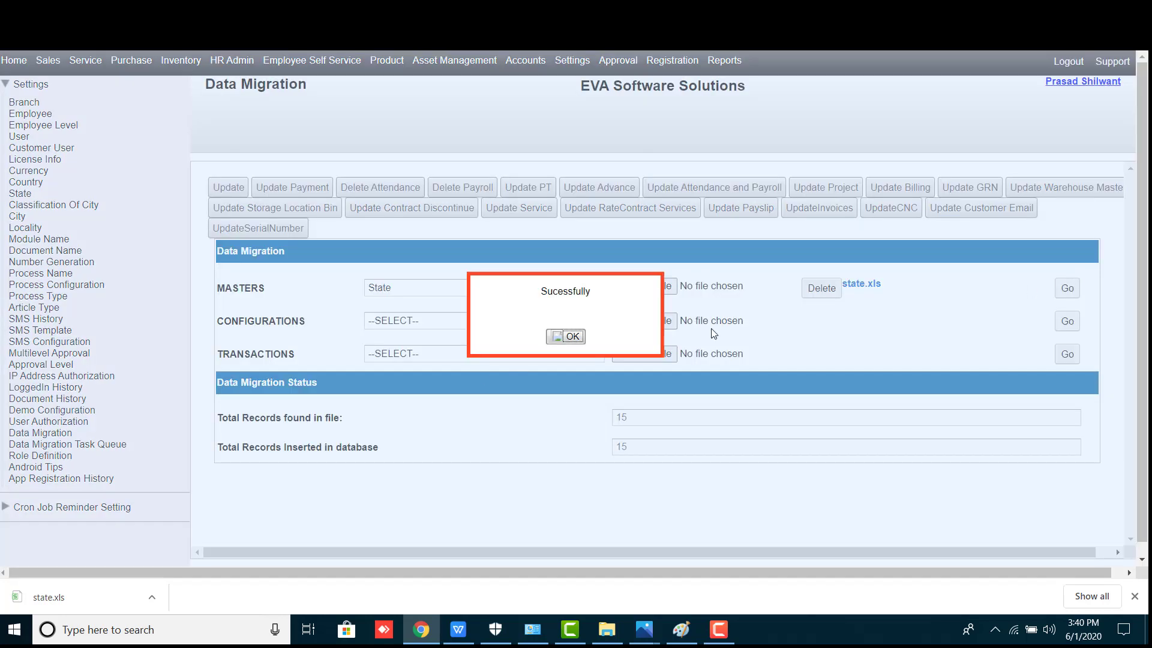
click(570, 336)
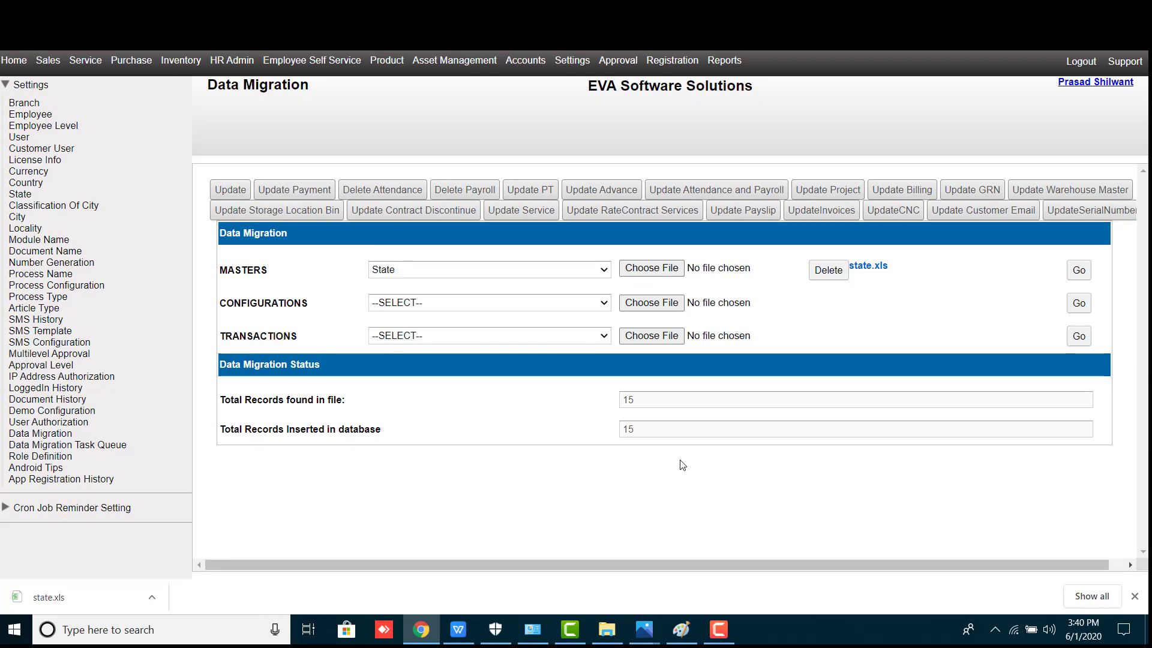
double_click(261, 400)
click(312, 442)
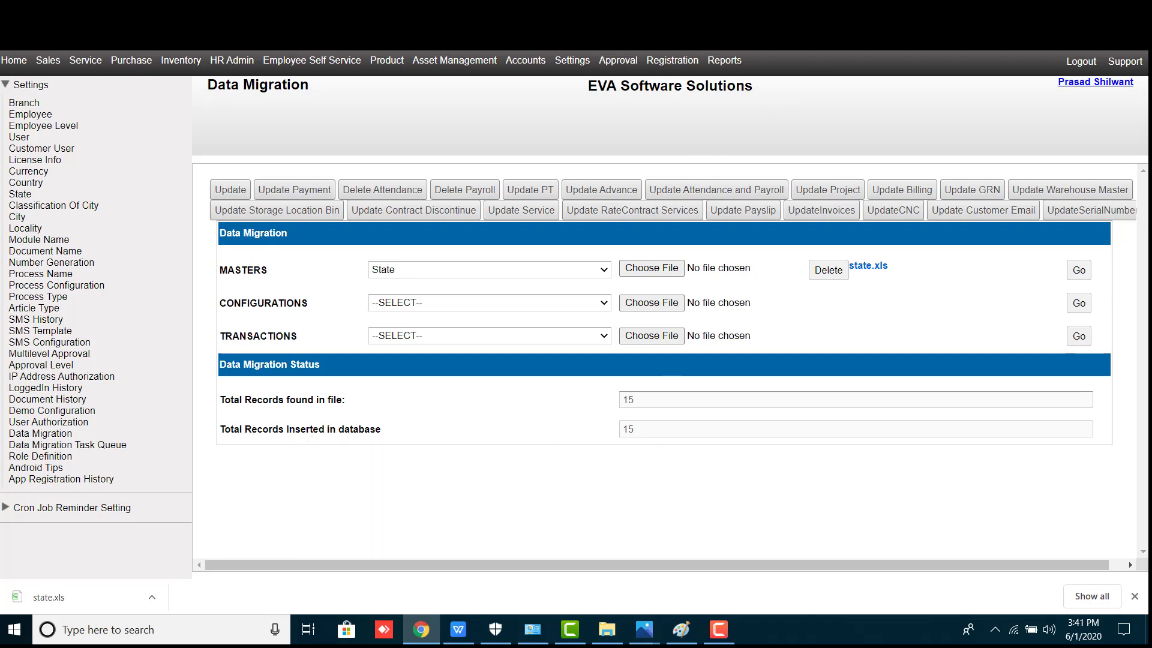
Switch to the state spreadsheet and examine the layout of its Country, State Name and Status columns.
key(ctrl+Tab)
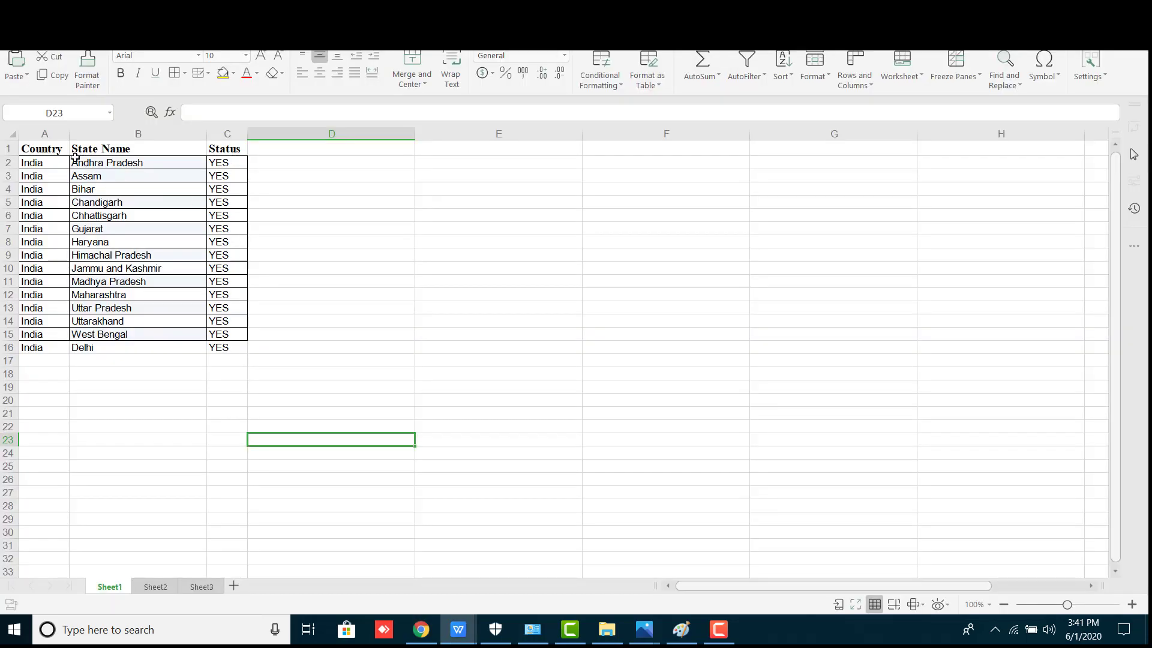
drag(54, 150, 227, 350)
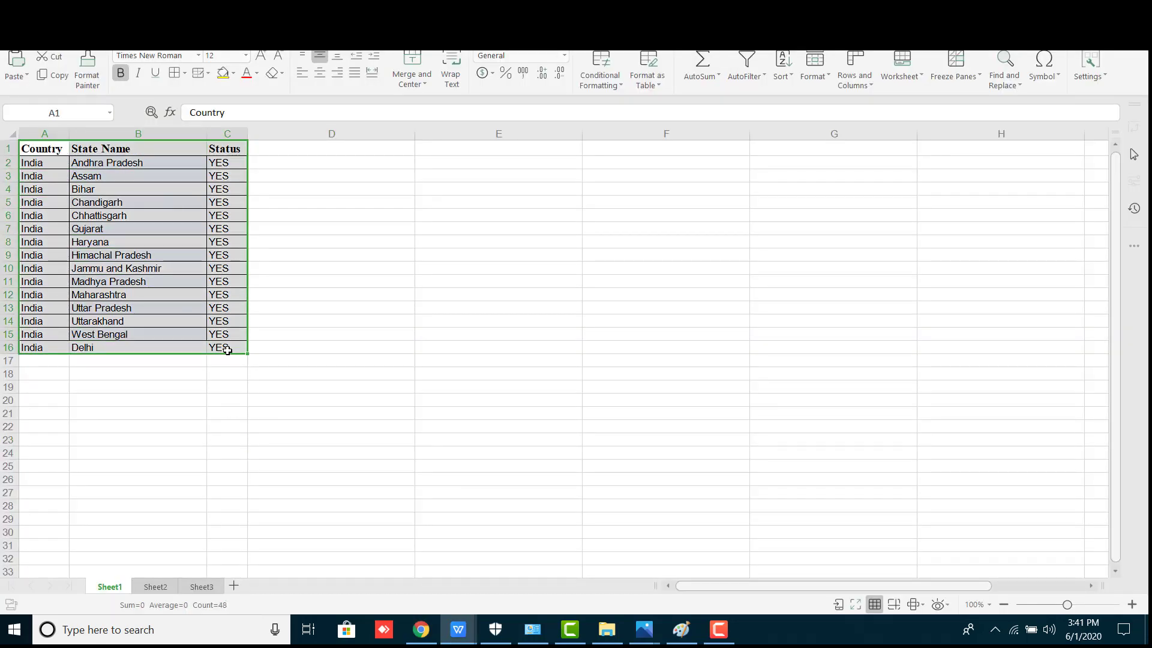
click(270, 295)
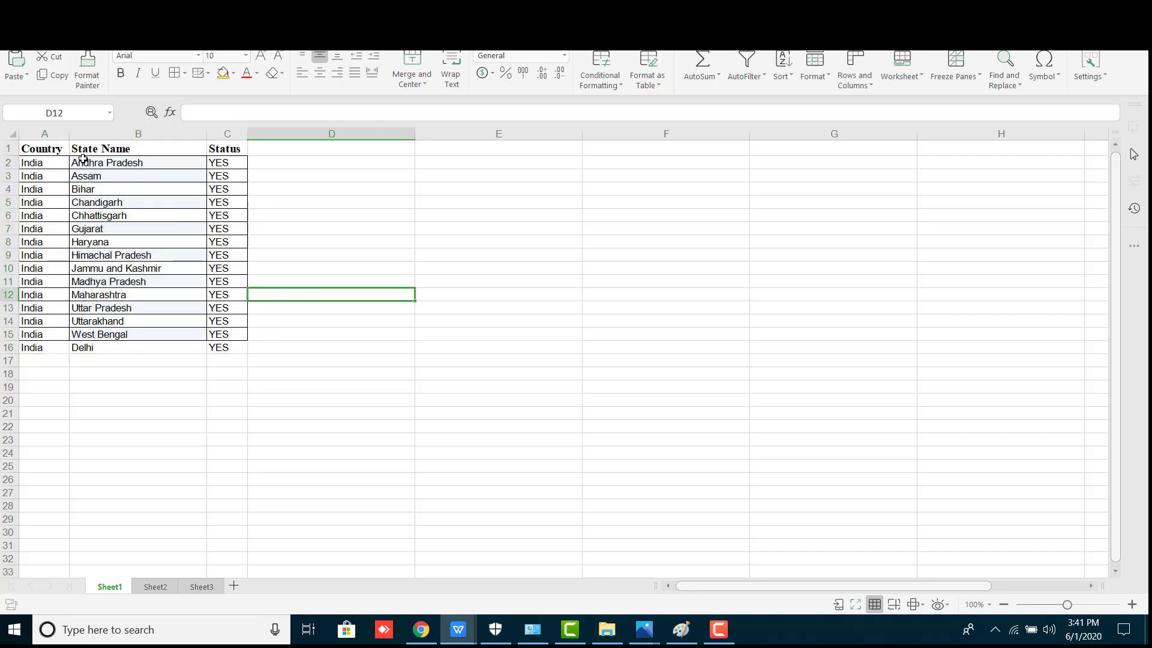
drag(36, 146, 231, 348)
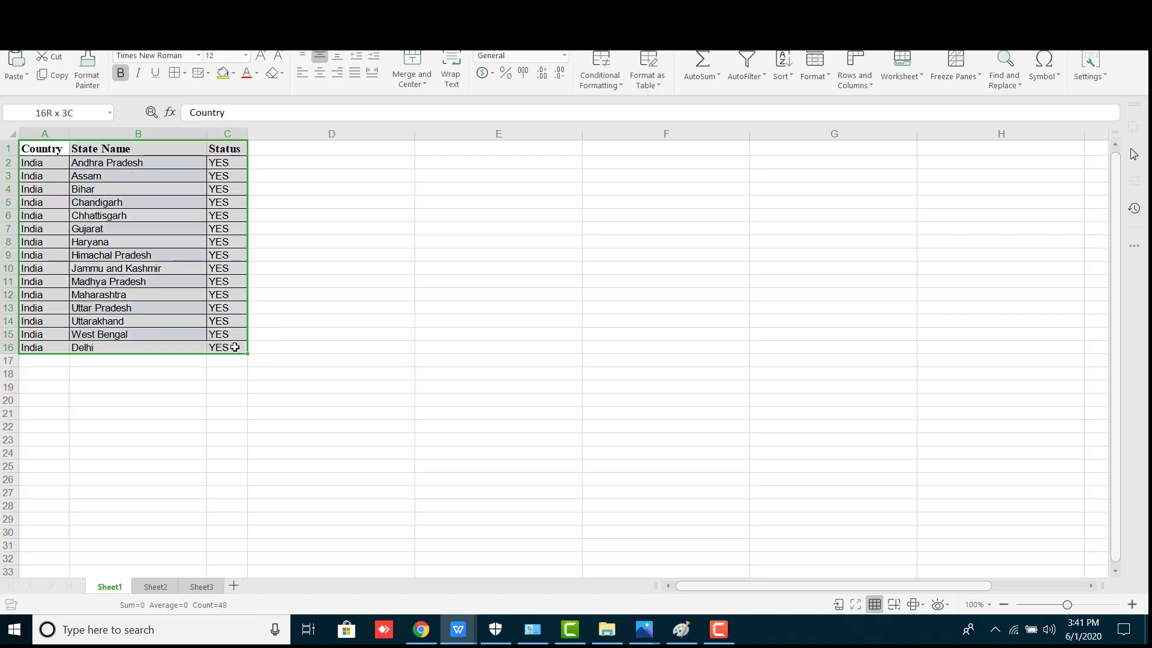
click(366, 360)
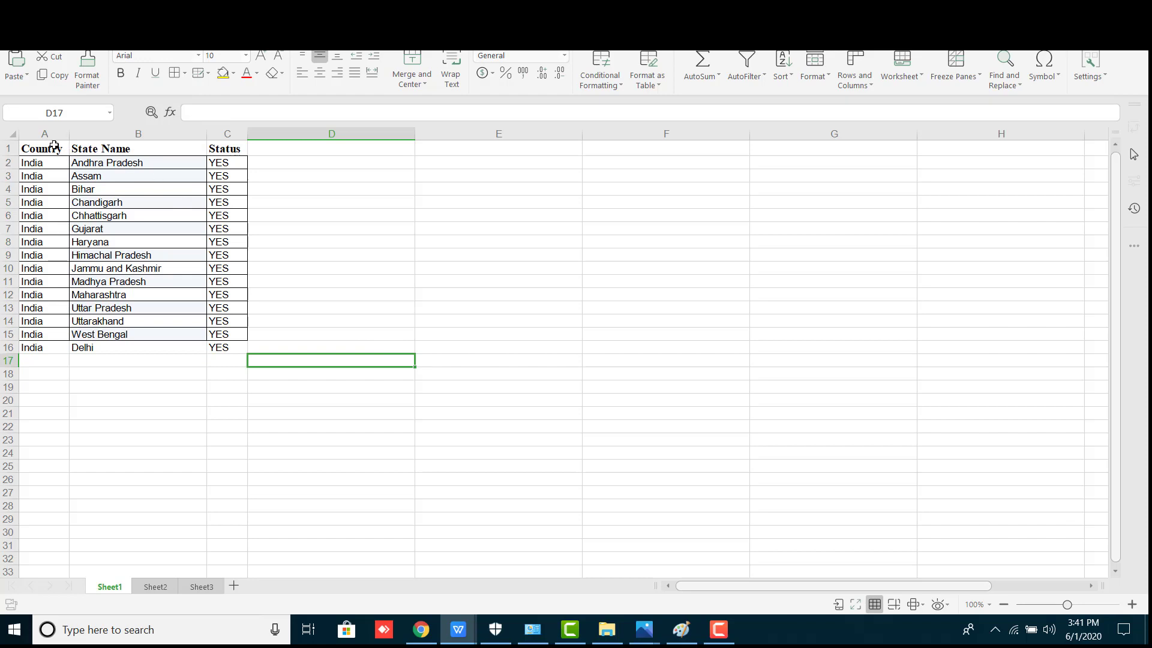
drag(52, 145, 205, 338)
click(322, 336)
drag(45, 133, 228, 180)
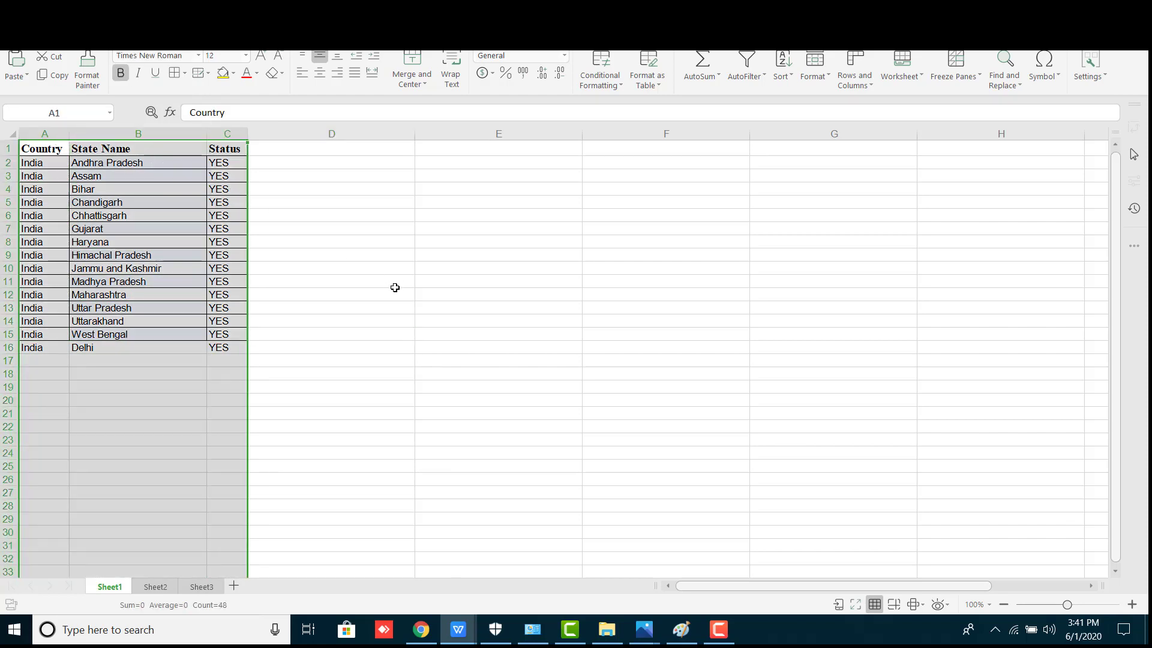
click(398, 290)
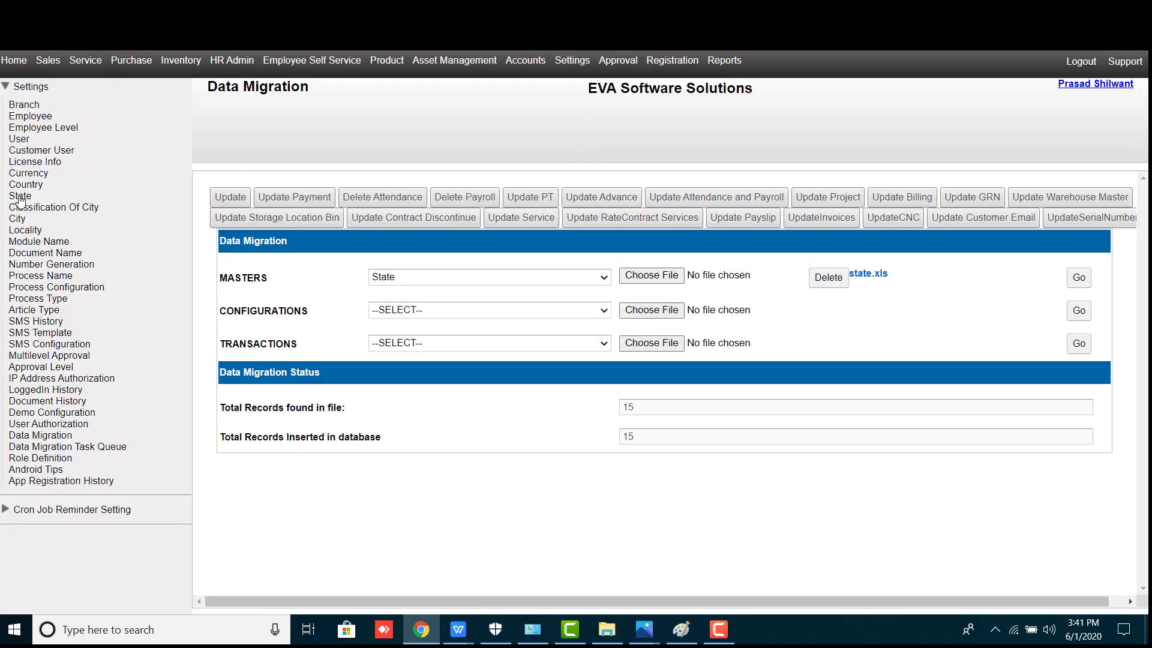
Return to EVA Software Solutions, open the State settings page and check the imported states in the list.
click(26, 197)
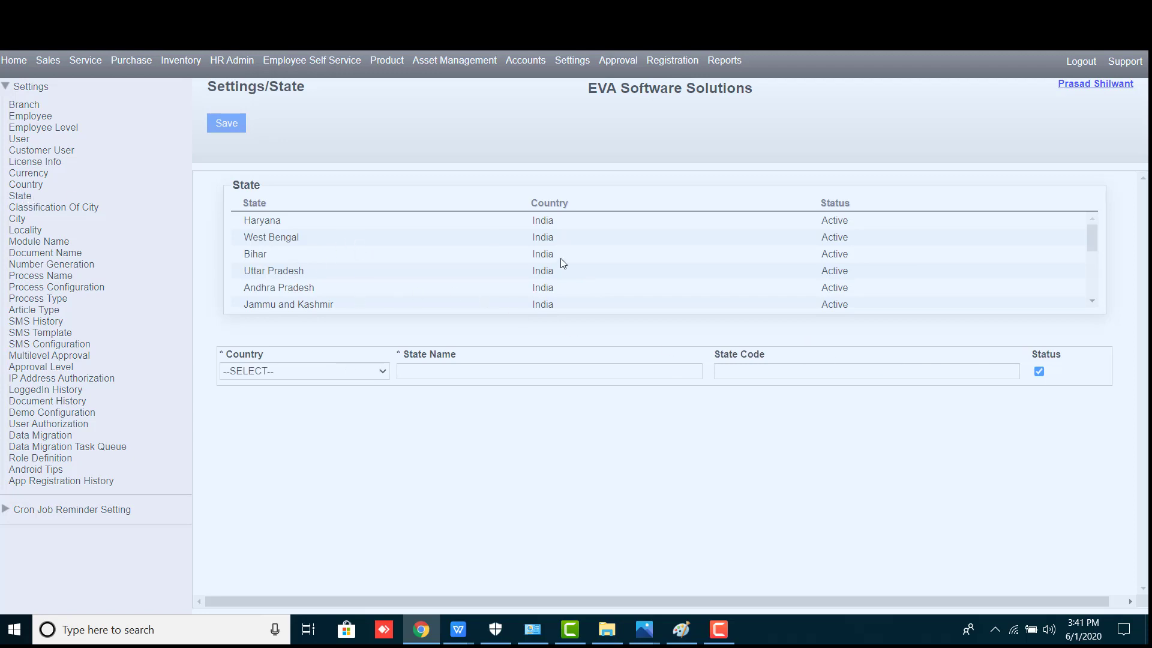
scroll(434, 266, down, 3)
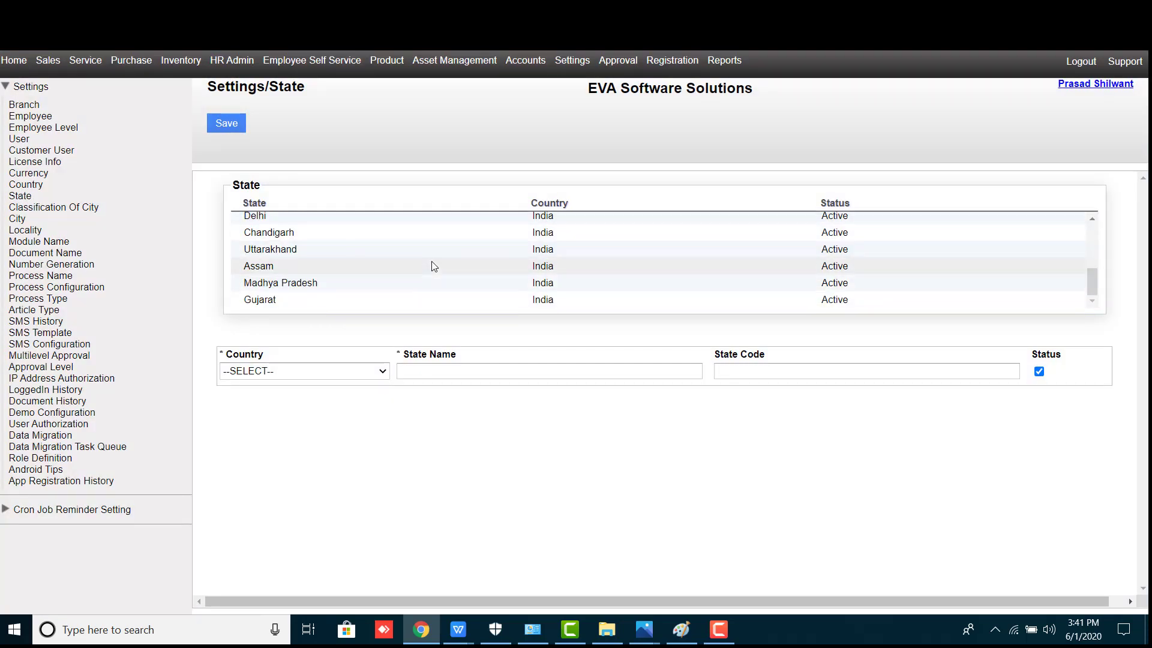
scroll(467, 273, up, 3)
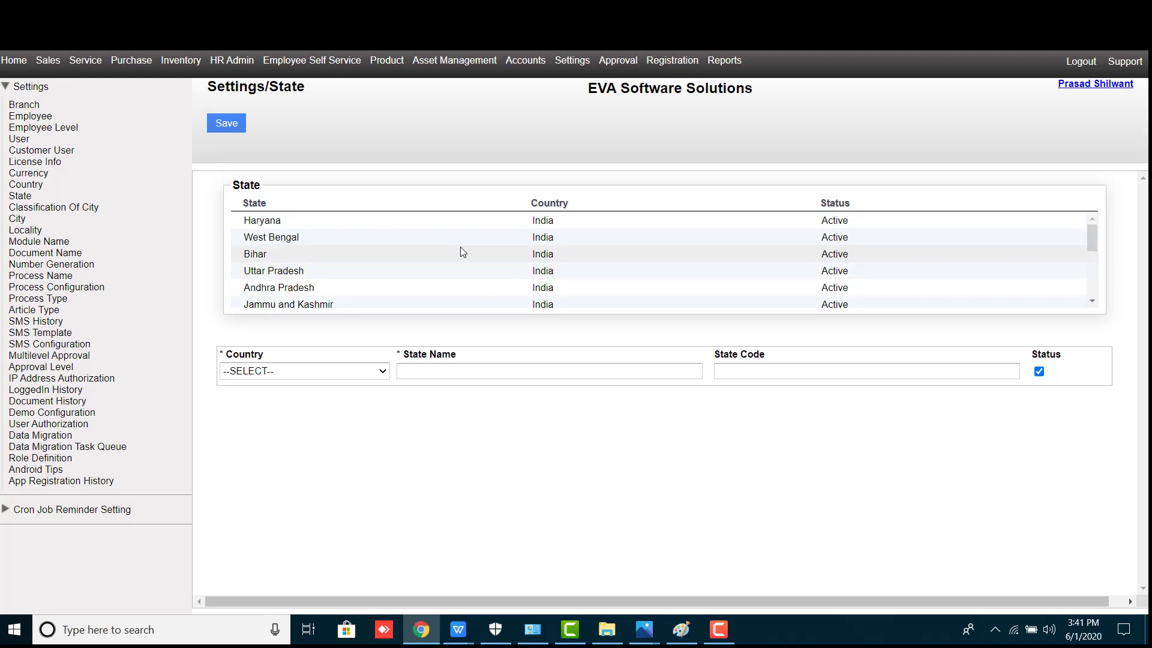
Reopen the Data Migration page and review the available Masters data types without choosing one.
click(57, 436)
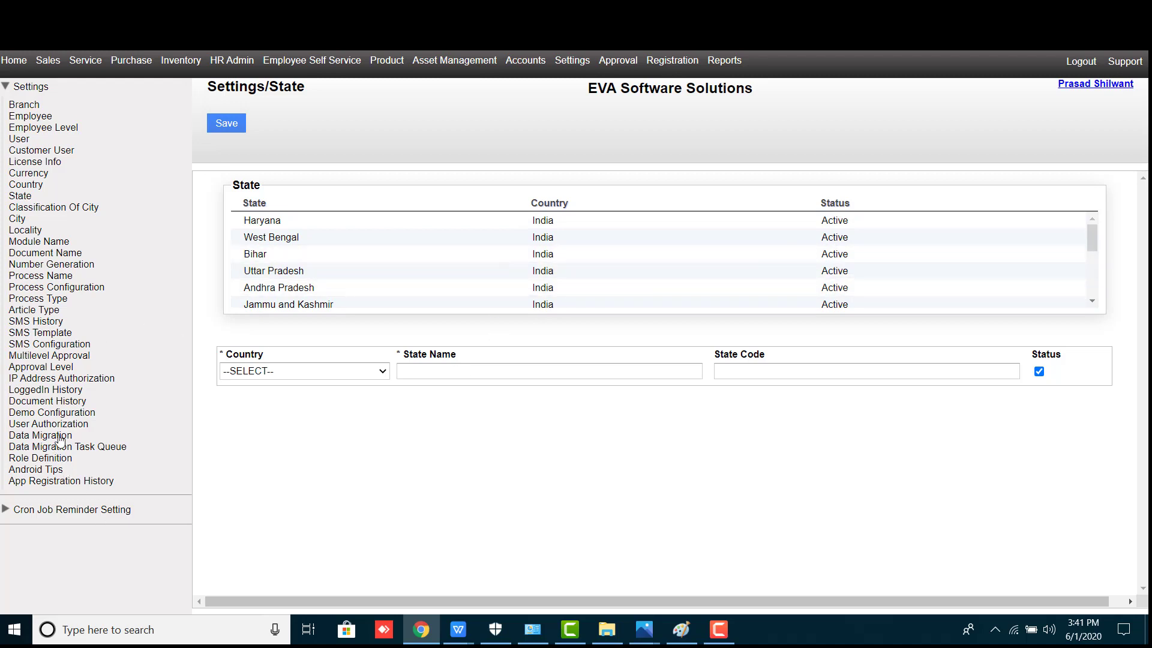
click(434, 281)
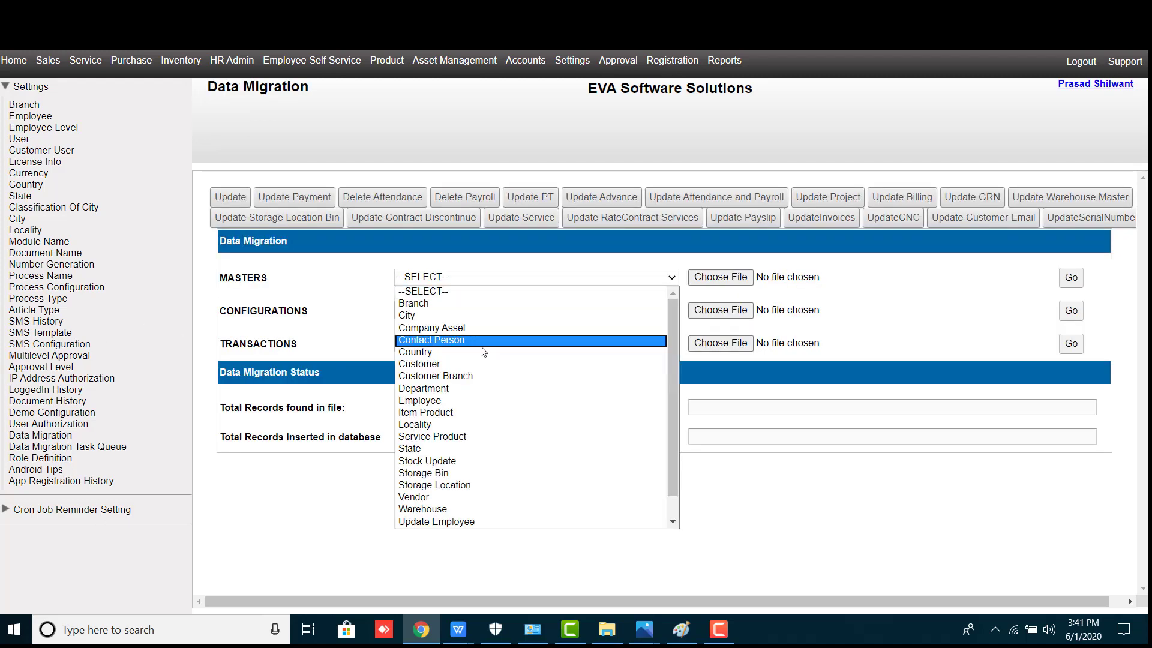
scroll(486, 423, down, 1)
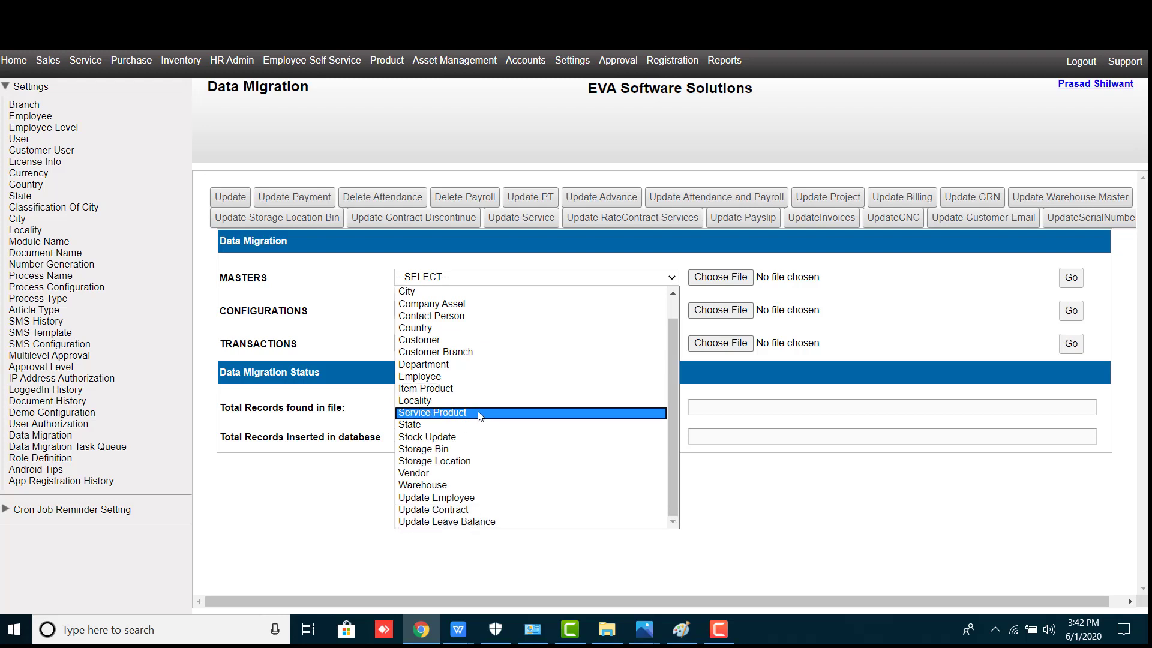
click(844, 454)
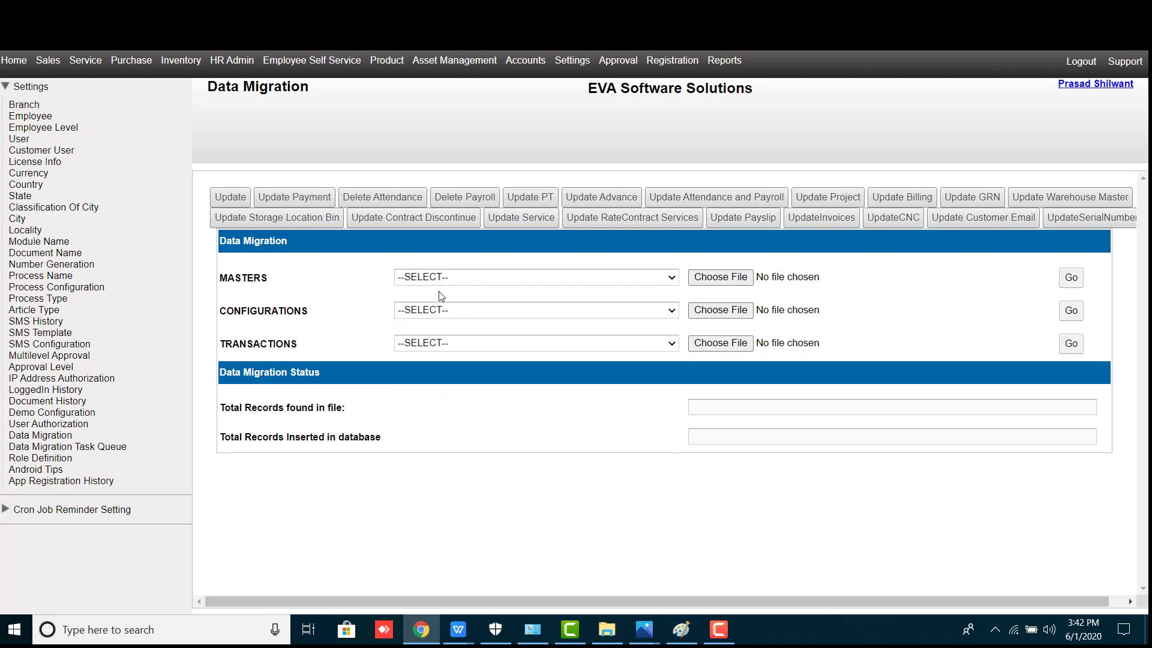
On the Data Migration page, choose Category as the configuration type and upload the Category file for it.
double_click(282, 311)
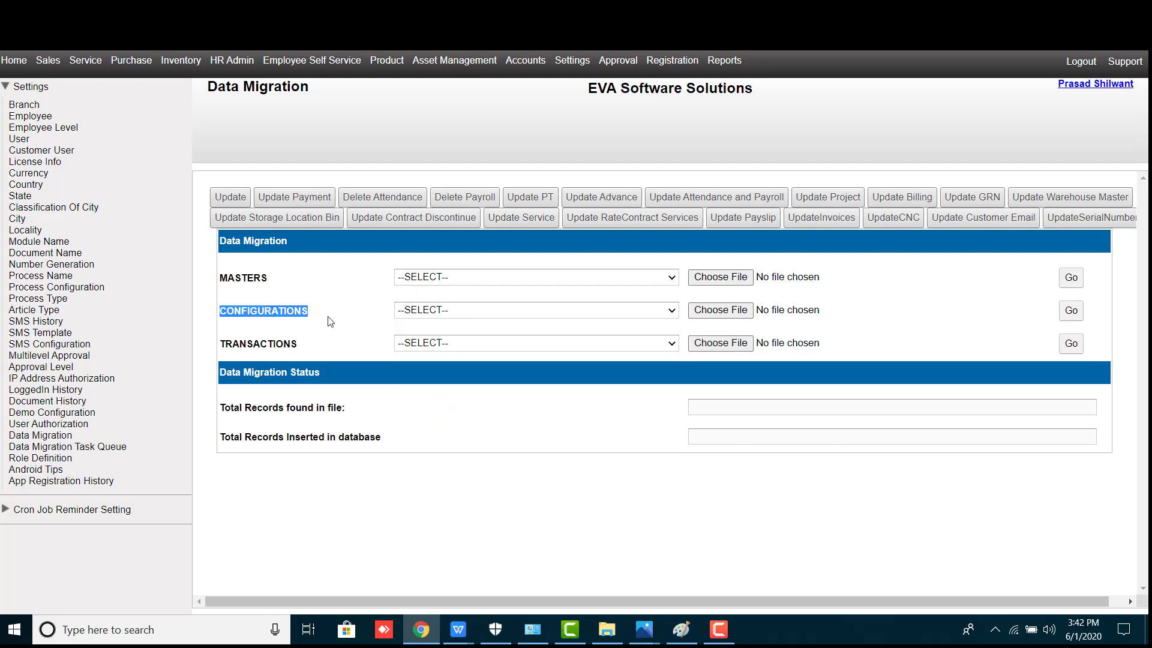
click(414, 318)
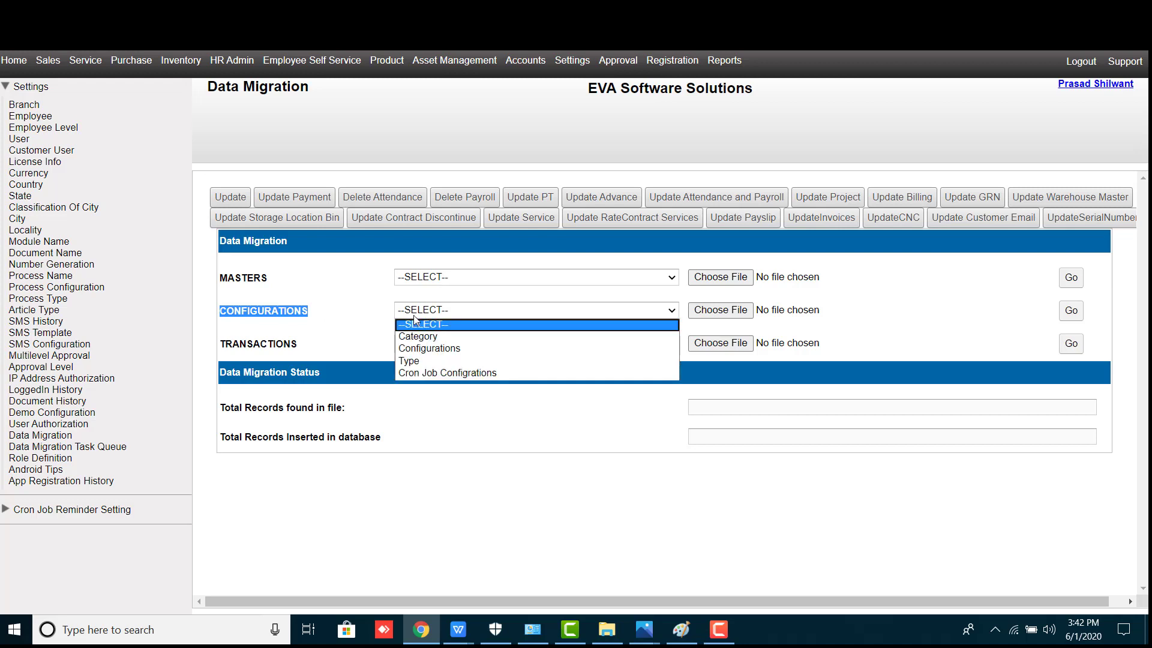
click(441, 338)
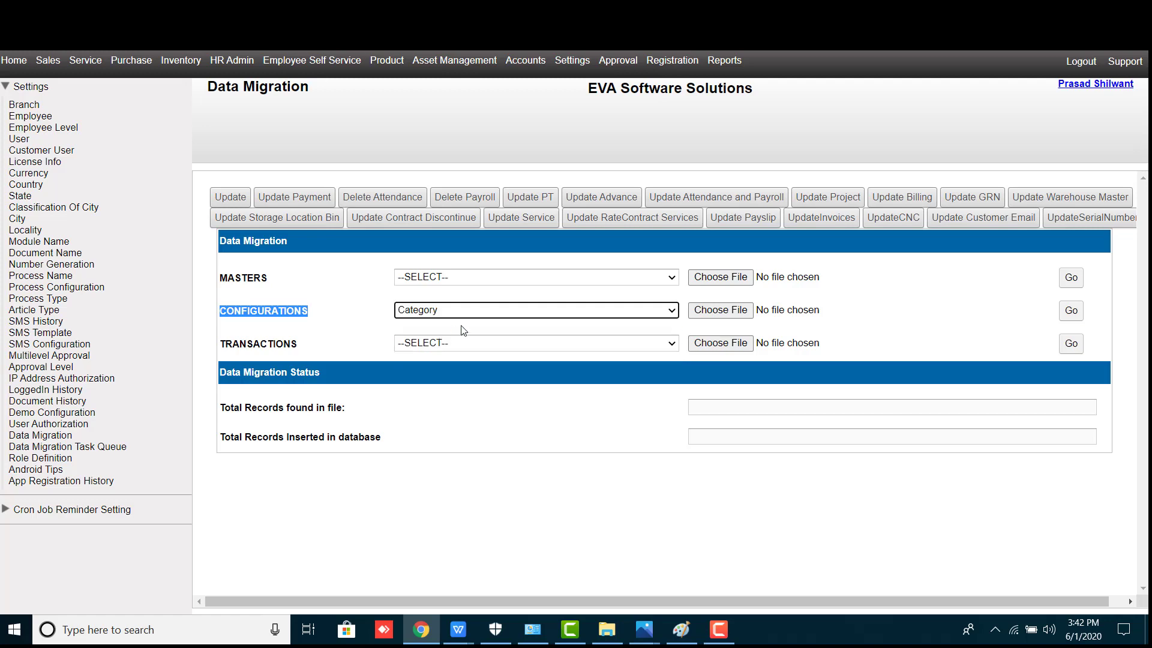
click(720, 311)
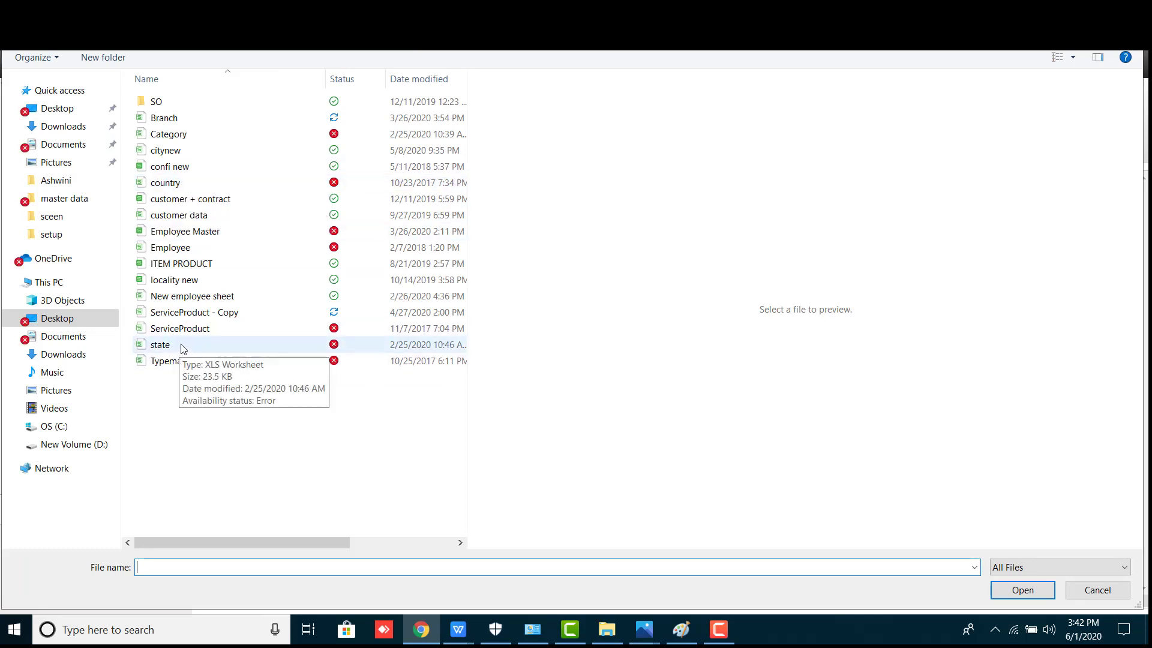
double_click(177, 134)
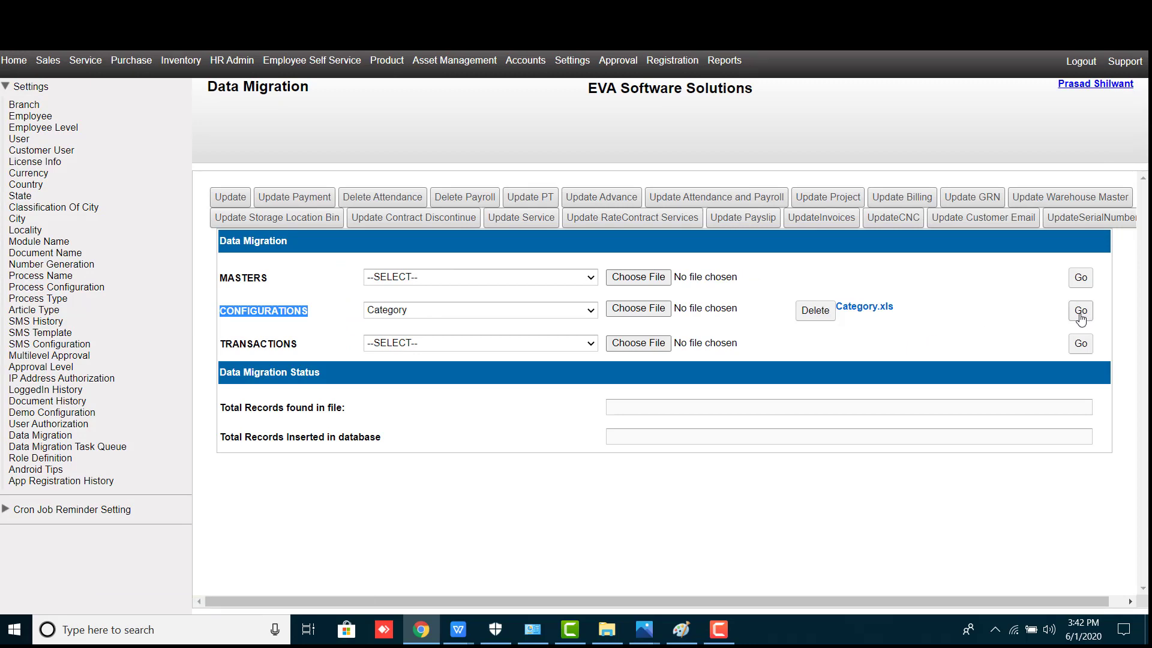
click(913, 475)
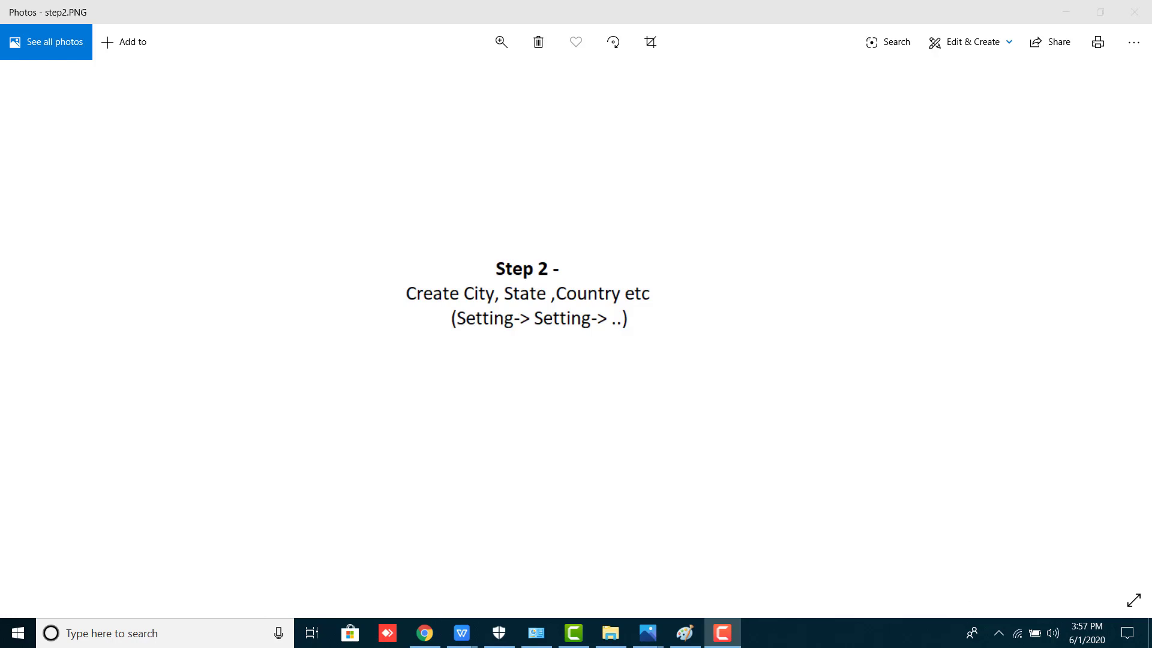
Switch to the EVA ERP site in Chrome and open the Country settings page.
click(425, 633)
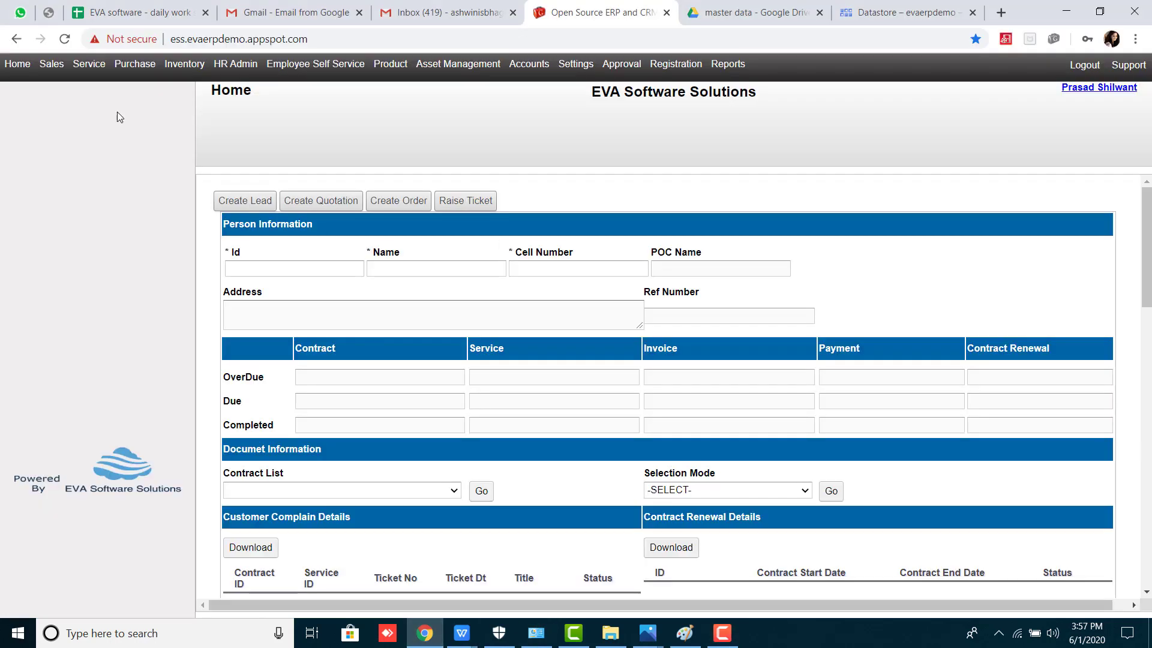
click(575, 66)
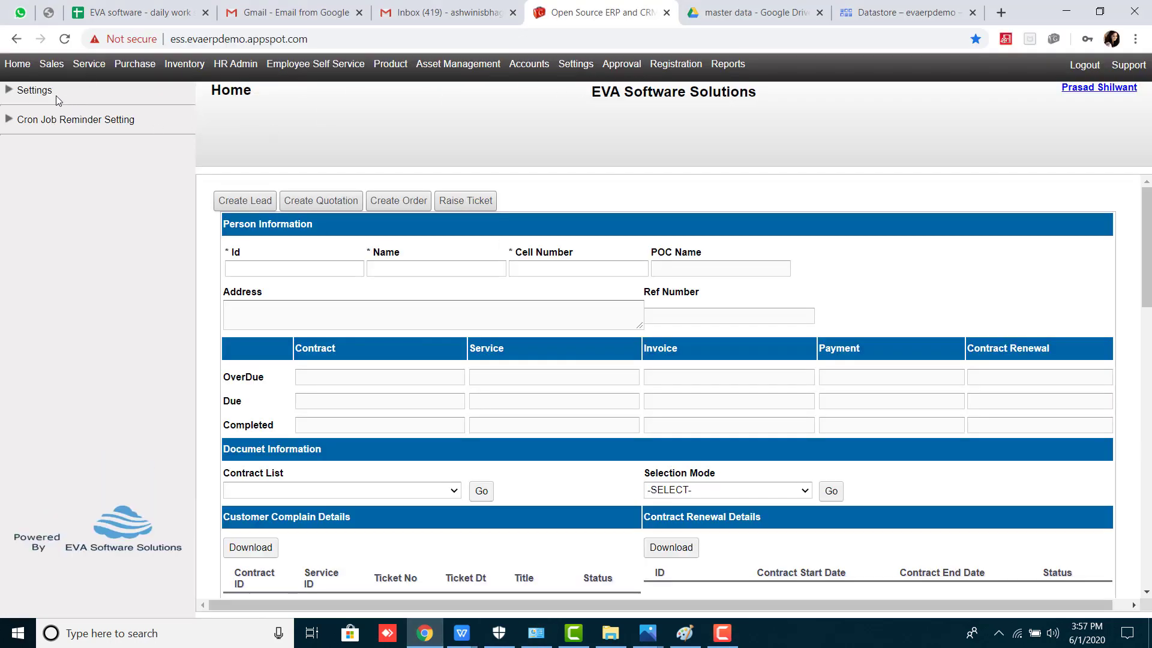
click(34, 90)
click(34, 119)
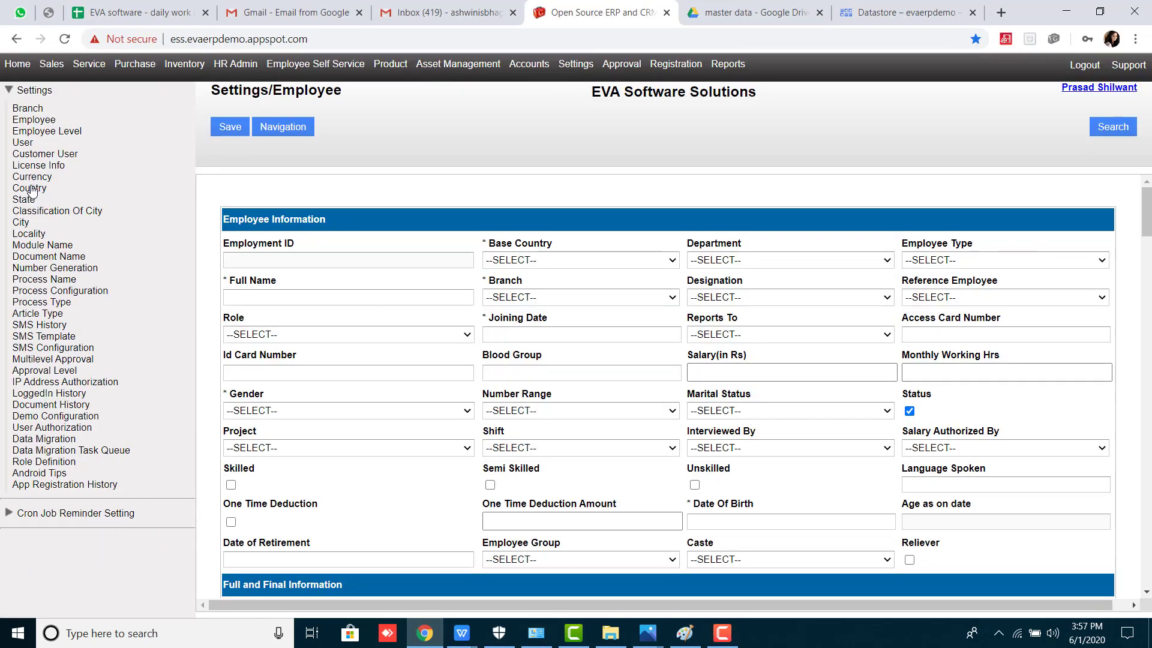
click(29, 187)
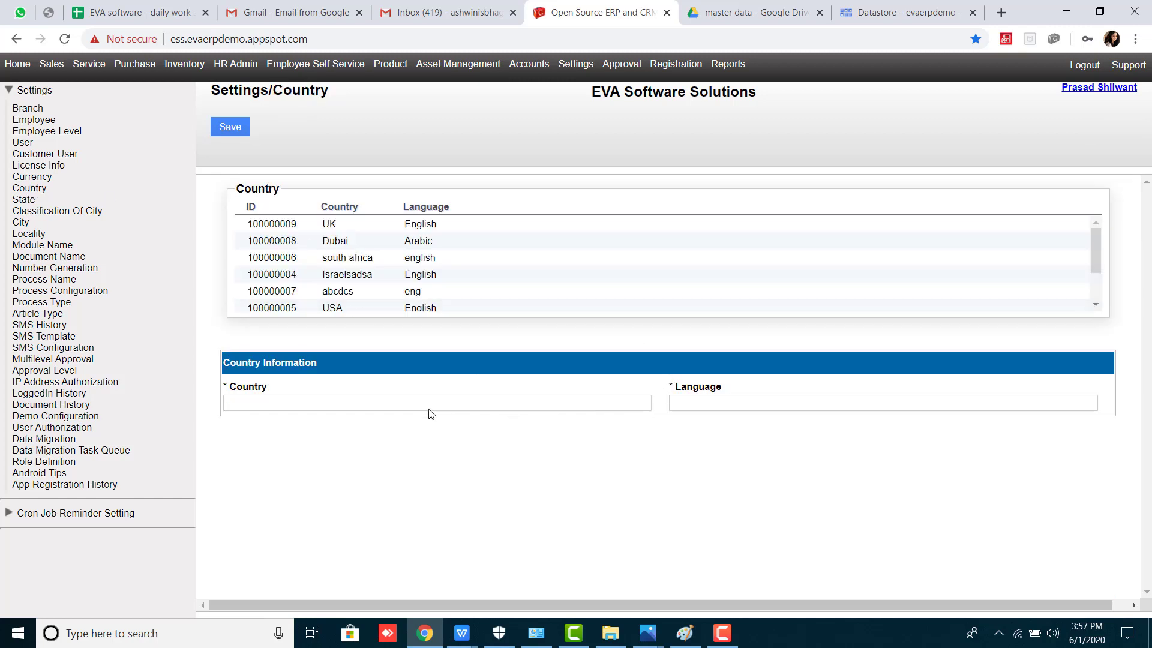
Add a country named Spin with English as its language and save the record.
click(388, 400)
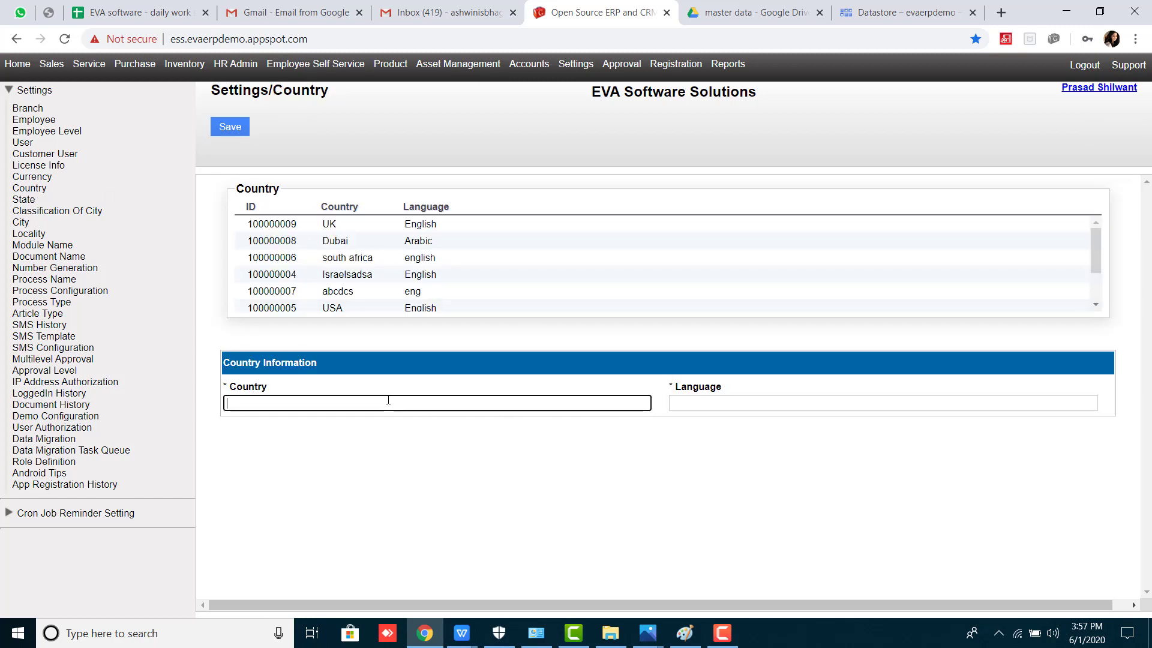
triple_click(257, 385)
click(298, 393)
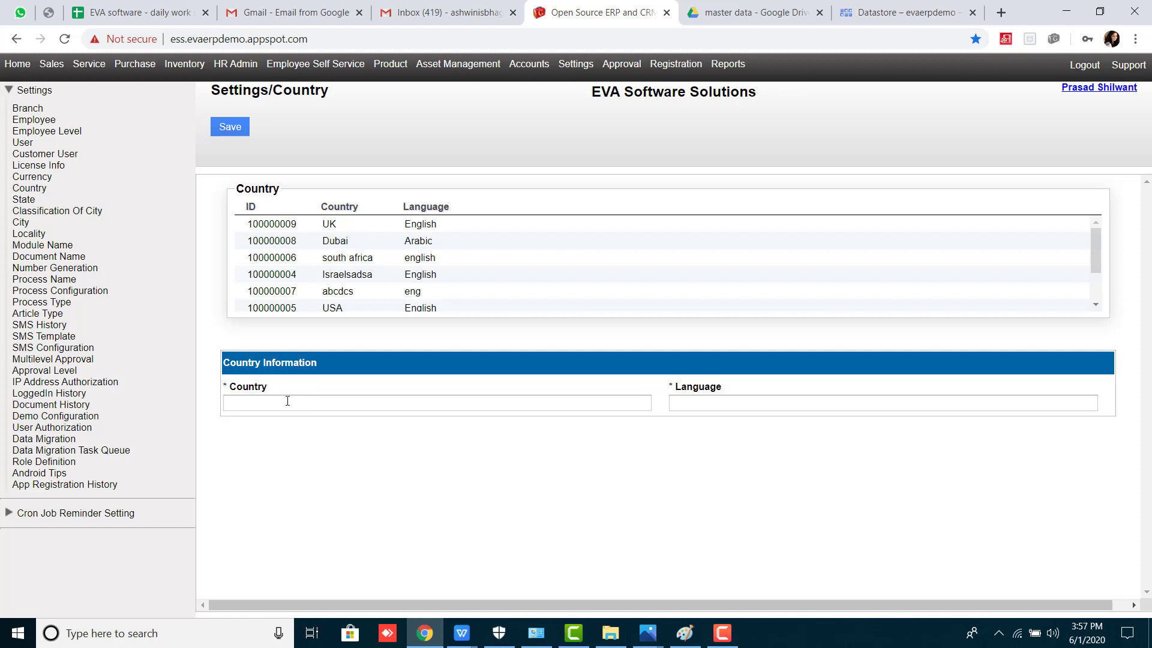
click(284, 401)
text(Spin)
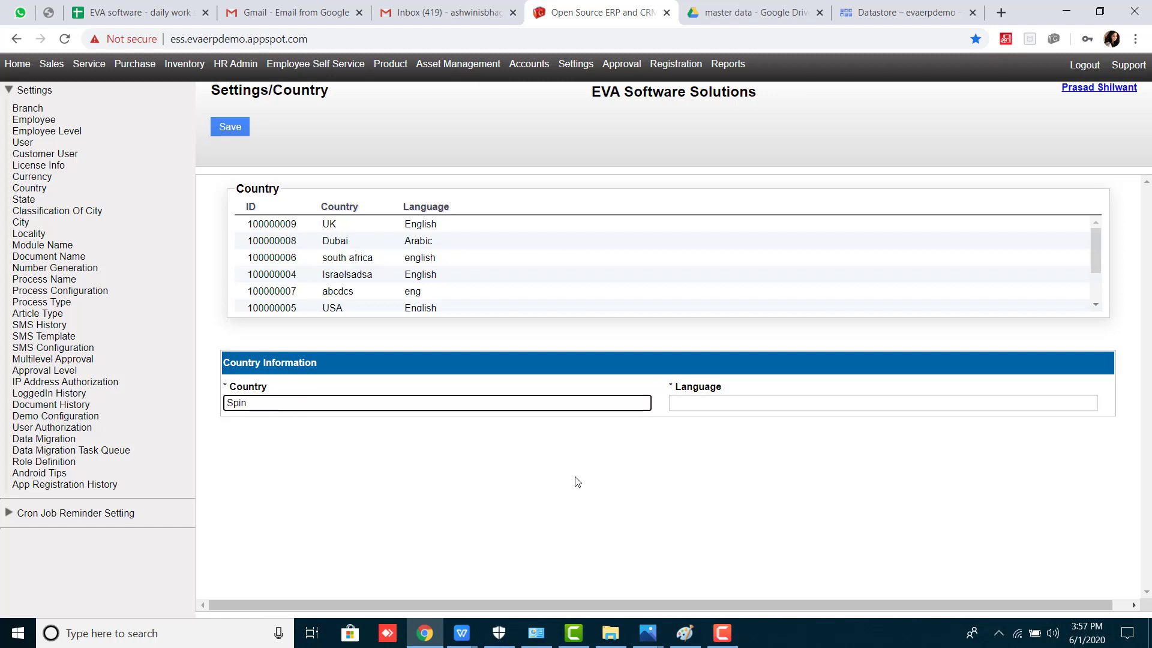
click(708, 404)
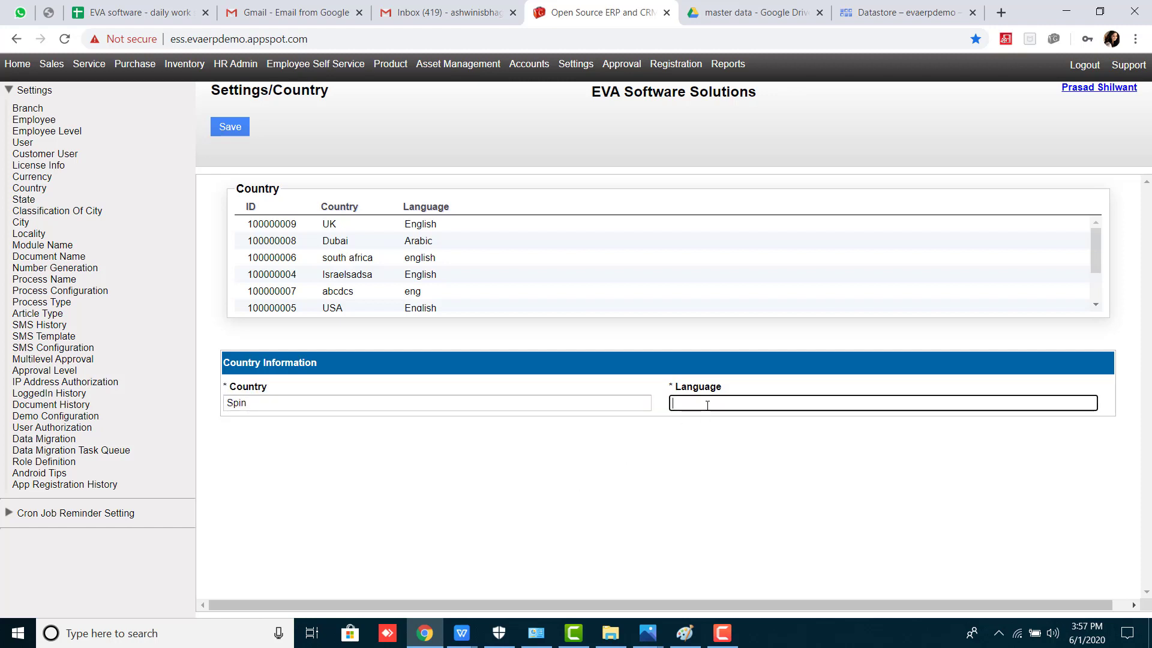
text(English)
click(219, 123)
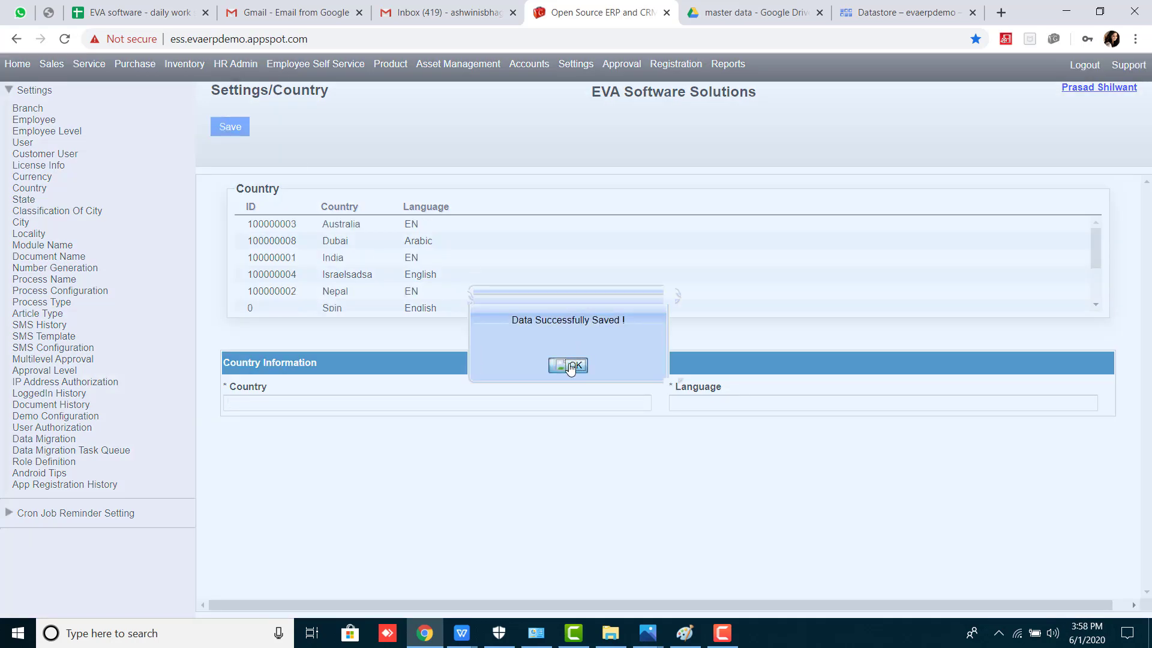
click(567, 363)
On the State settings page, add and save the state MH under India with state code 27.
click(27, 200)
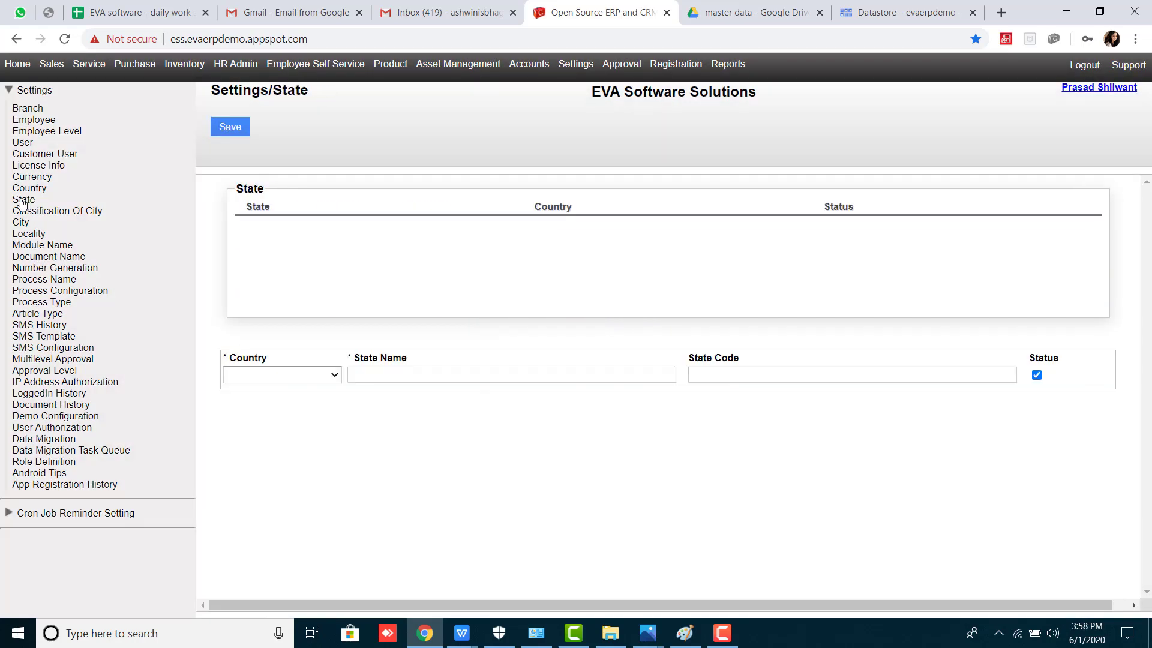
click(269, 375)
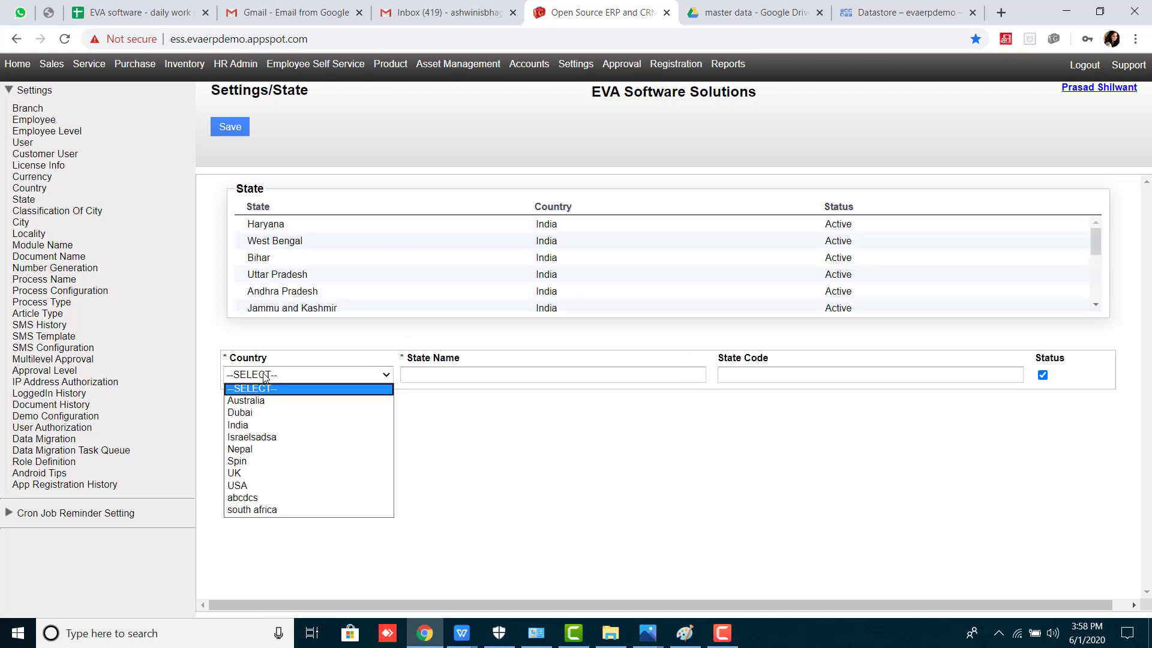
click(240, 424)
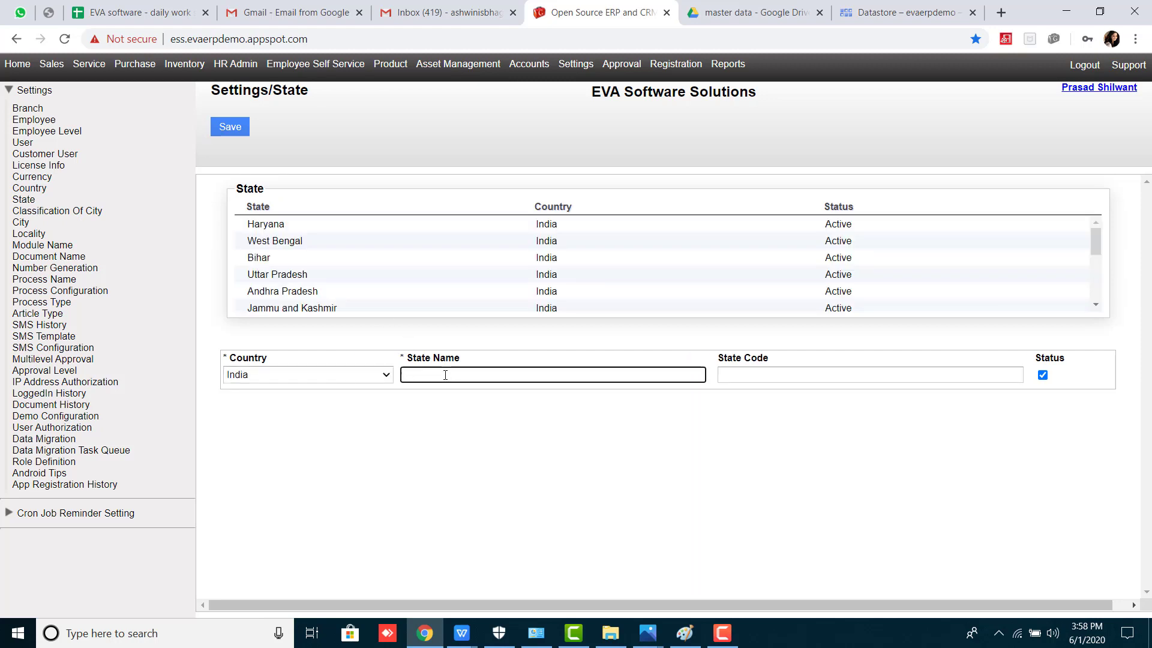
text(MH)
click(799, 372)
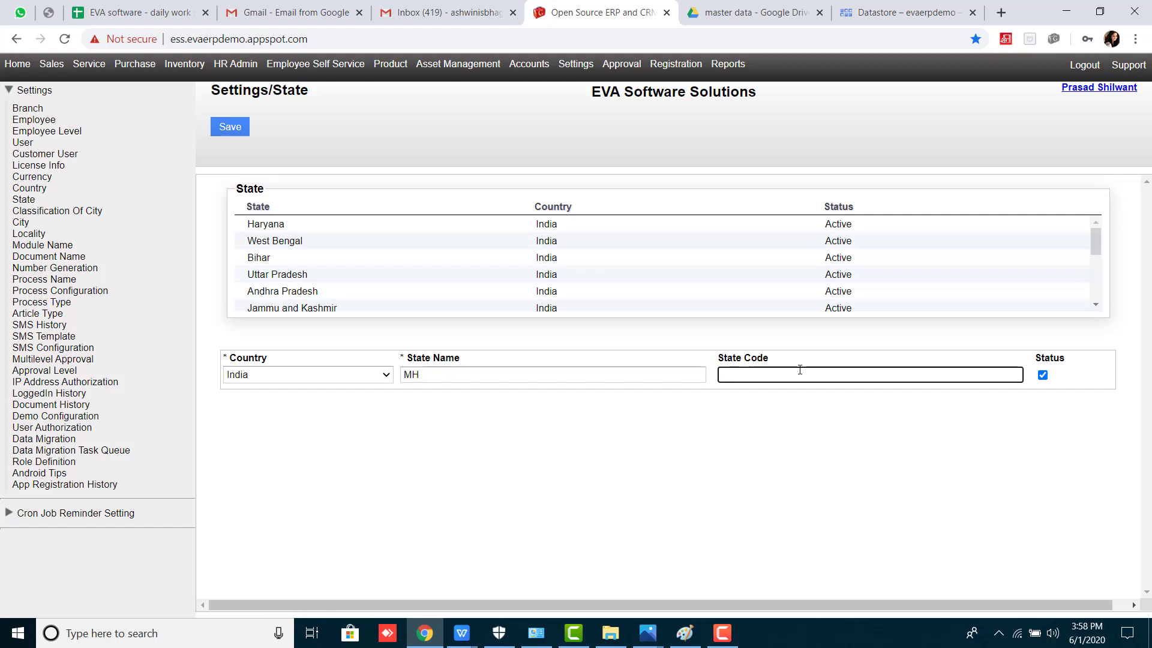
text(27)
click(226, 129)
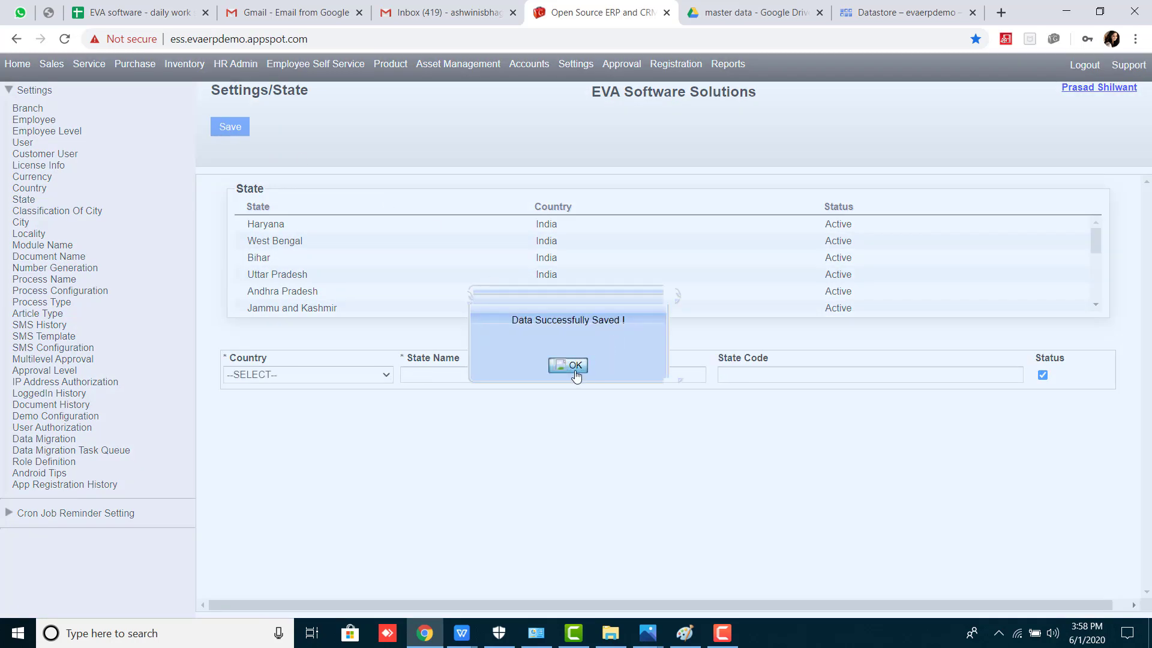
click(573, 365)
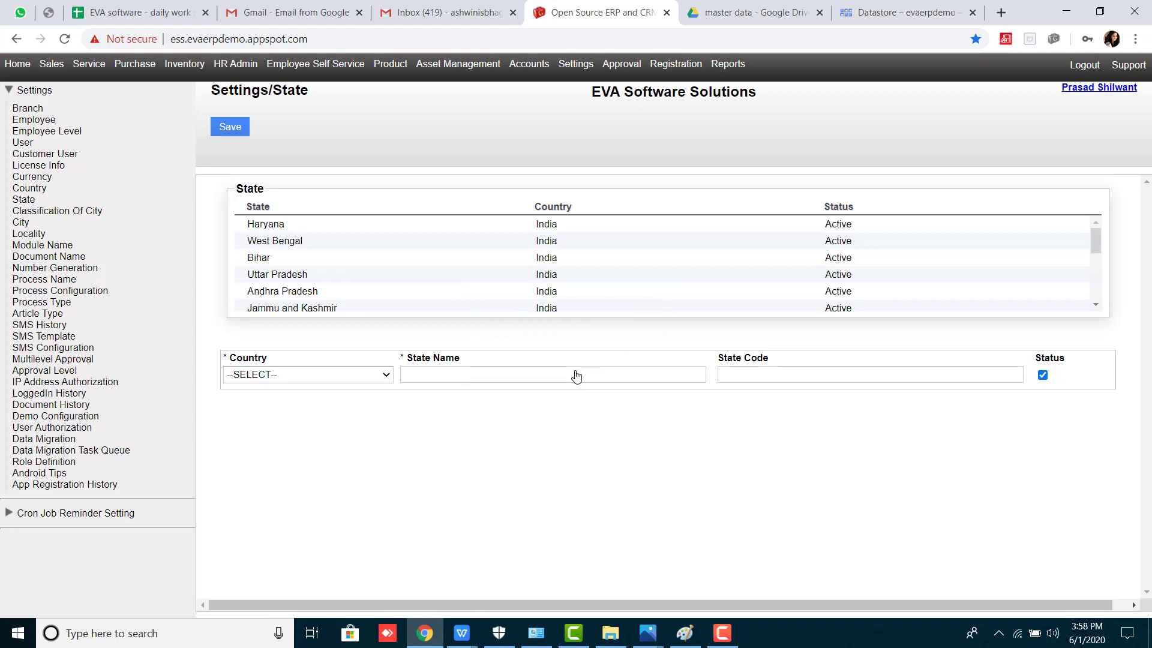
On the City settings page, add and save the city Nashik under the state MH, leaving its classification unselected.
click(23, 224)
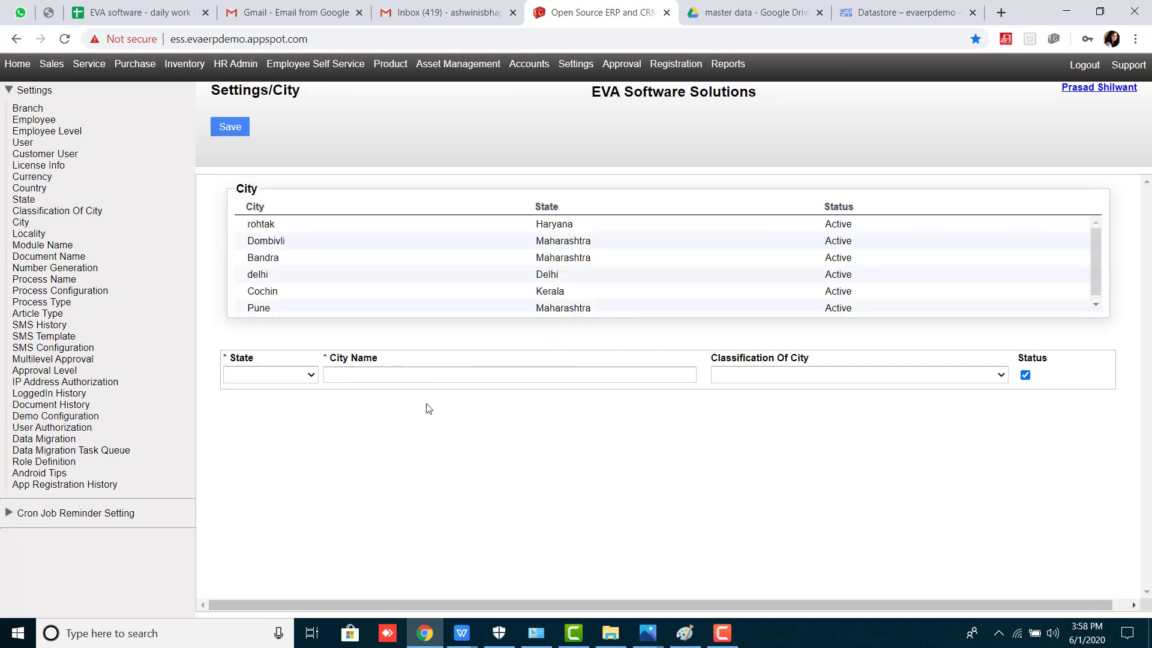
click(279, 377)
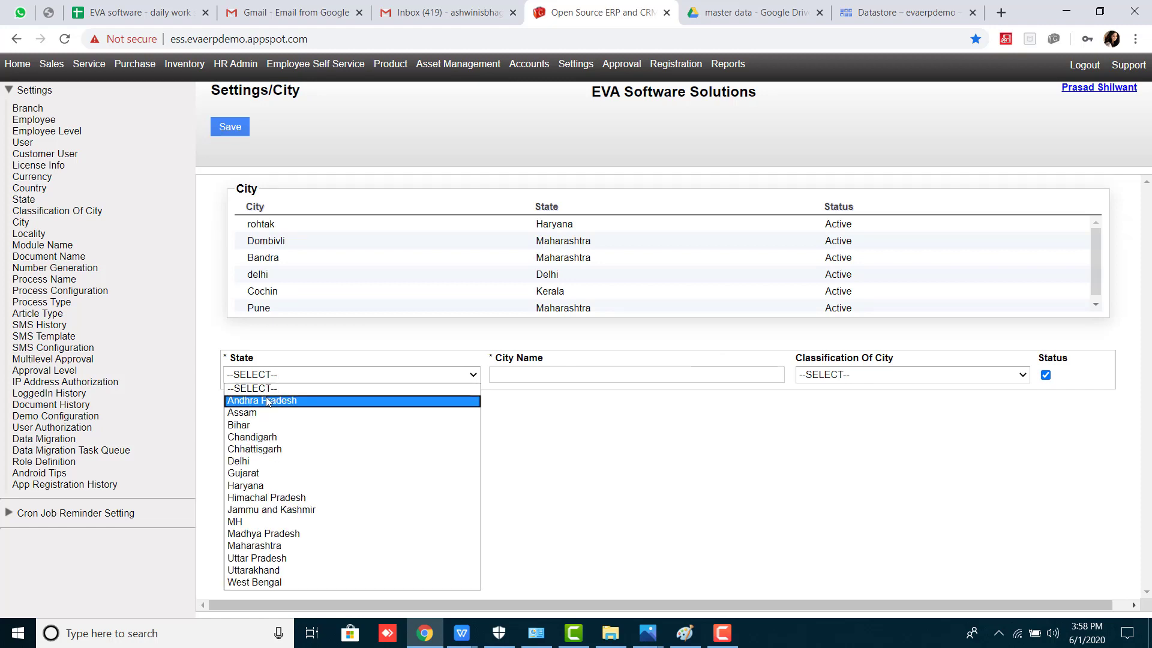
click(250, 522)
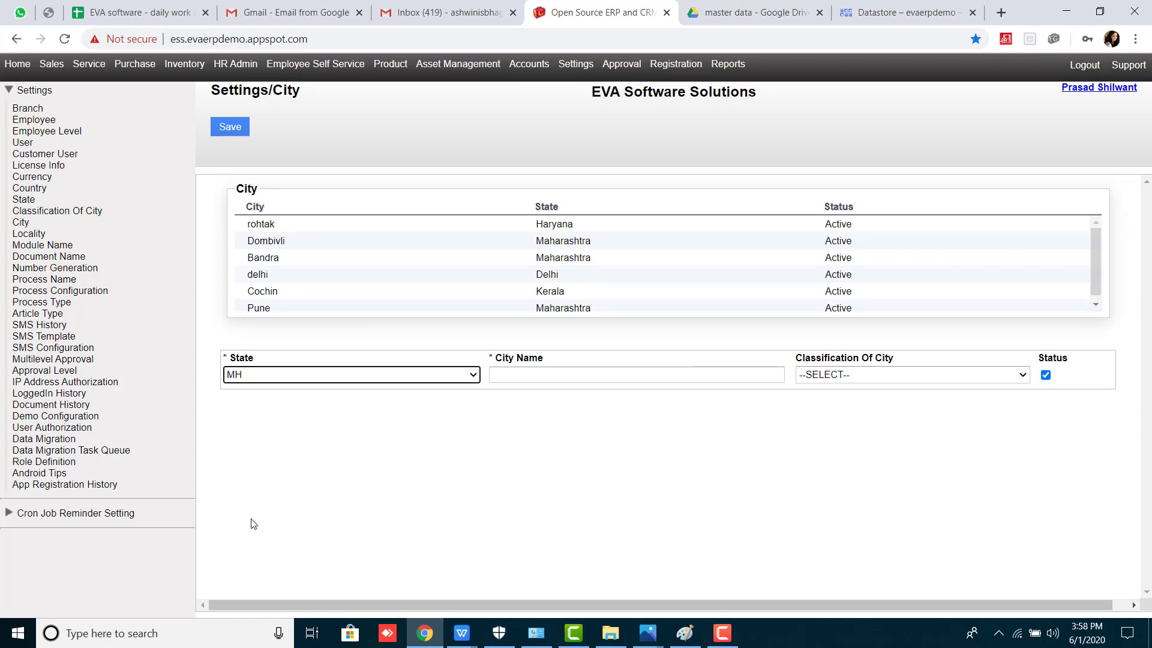
click(523, 375)
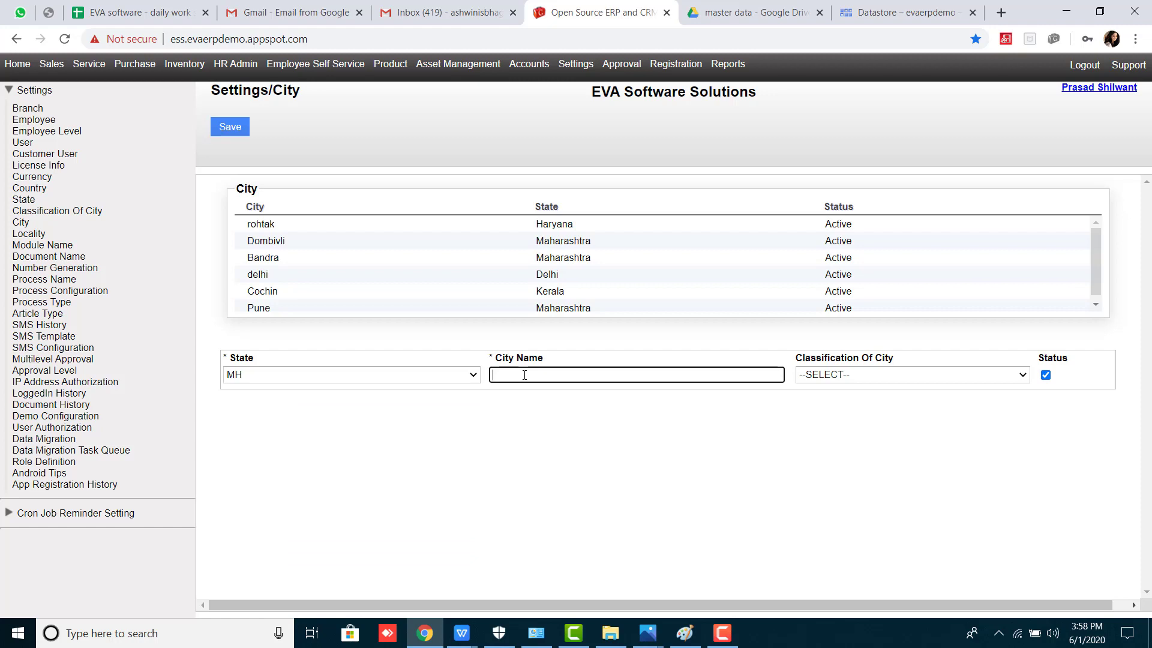
text(Nashik)
click(875, 401)
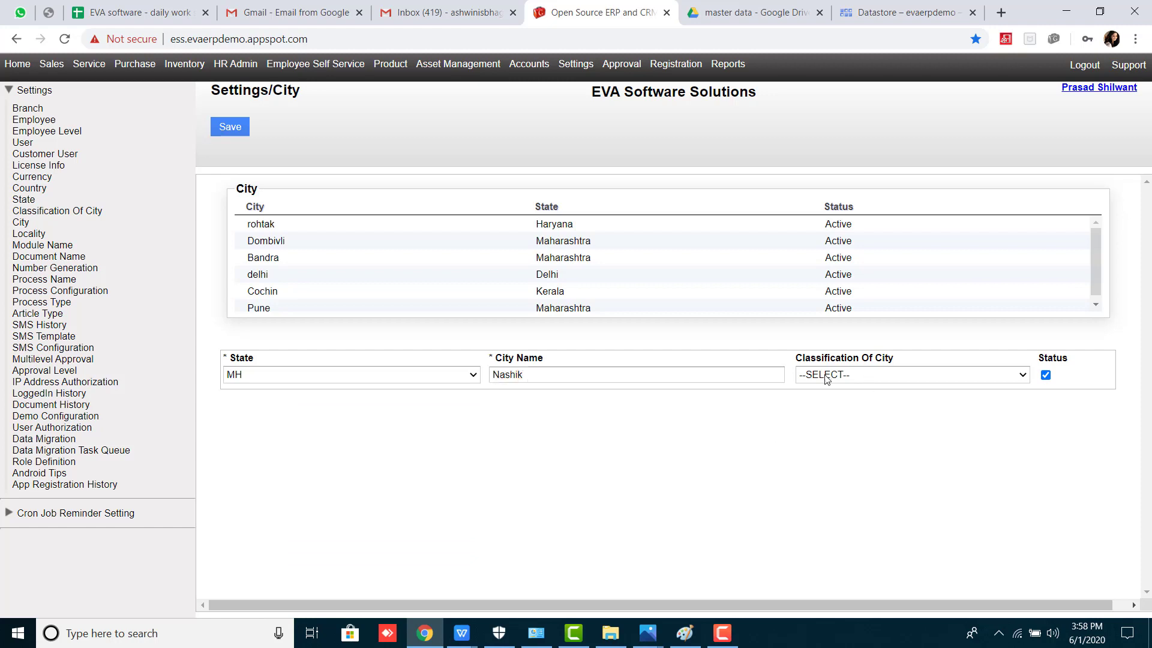
click(232, 128)
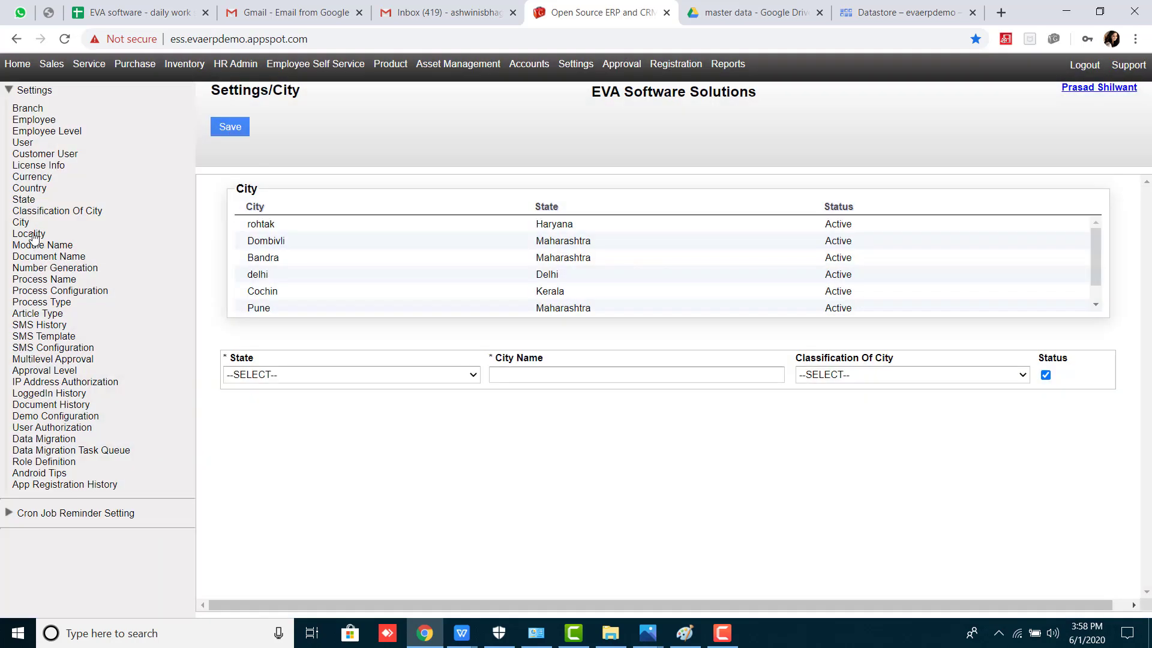
Open the Locality settings page and choose Nashik as the city for a new locality.
click(31, 236)
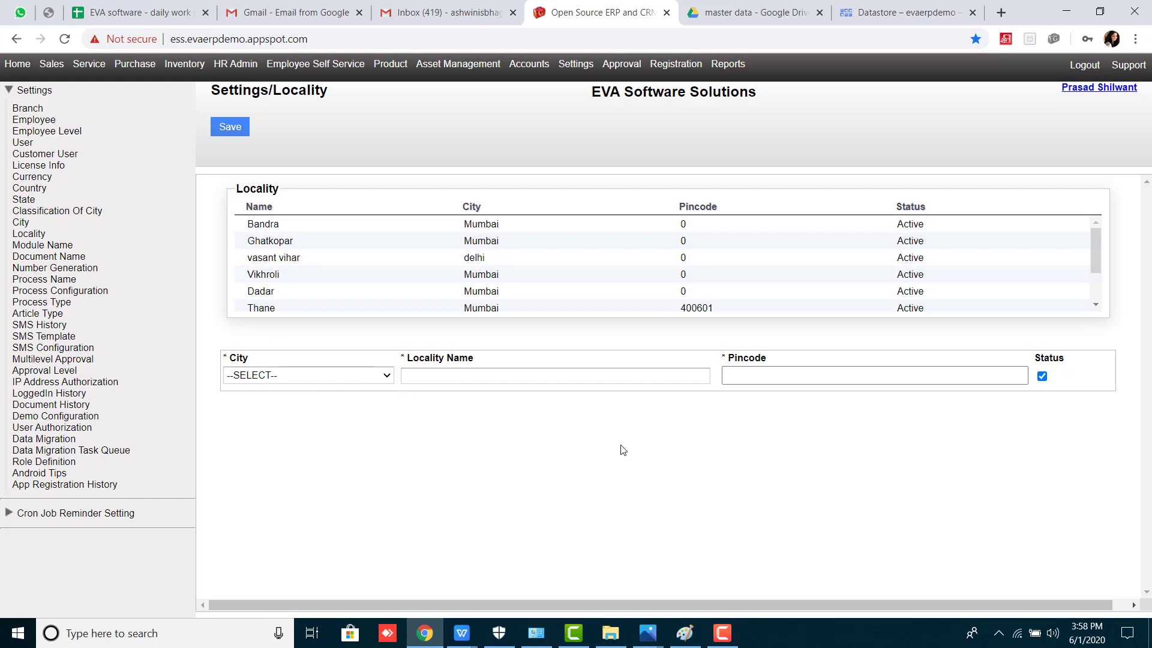
click(297, 381)
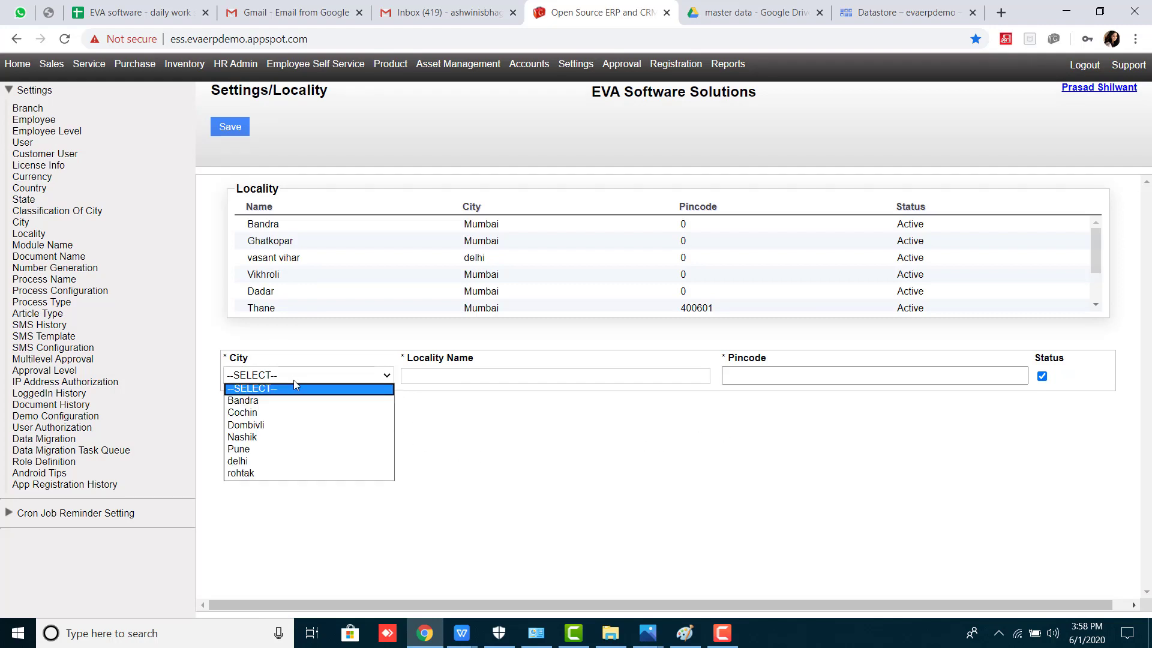
click(242, 401)
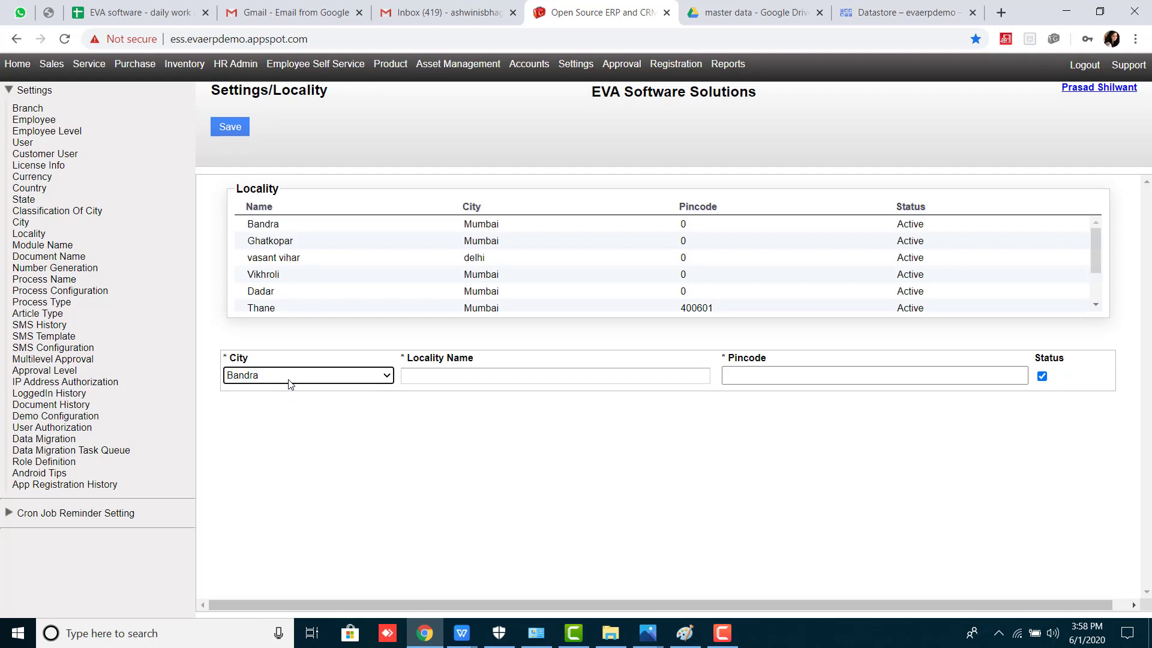
click(287, 382)
click(275, 419)
click(306, 382)
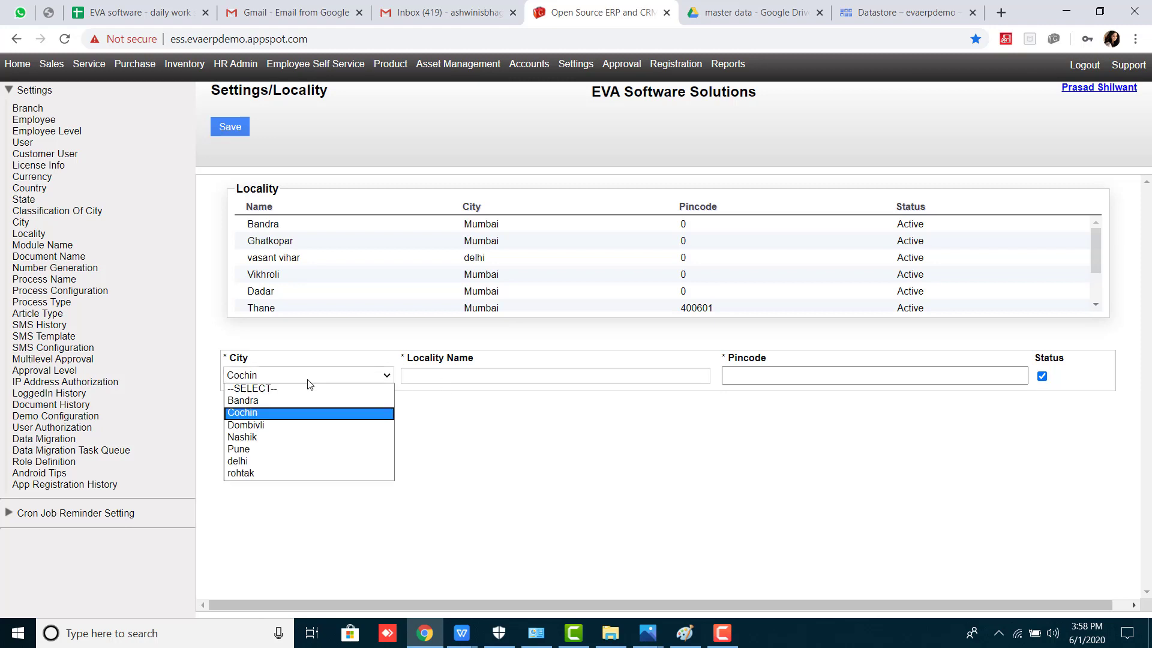
click(285, 438)
Name the new locality Sai temple, give it pincode 420003 and save the record.
click(430, 376)
text(Sa)
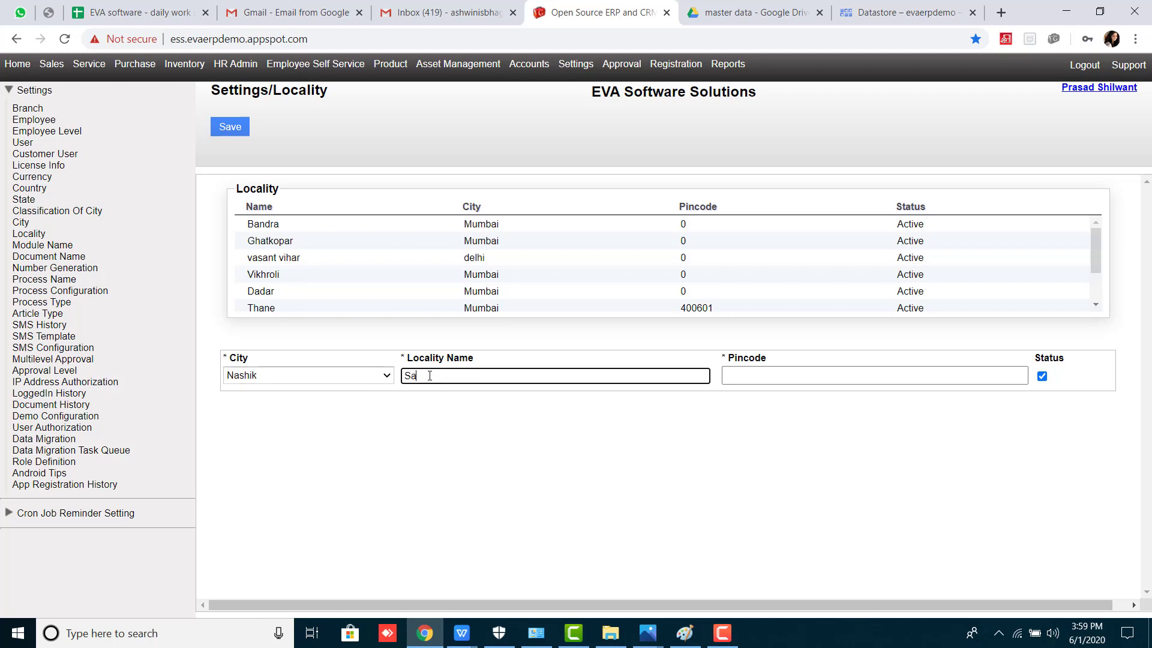
text(i temple)
click(775, 382)
text(420003)
click(230, 128)
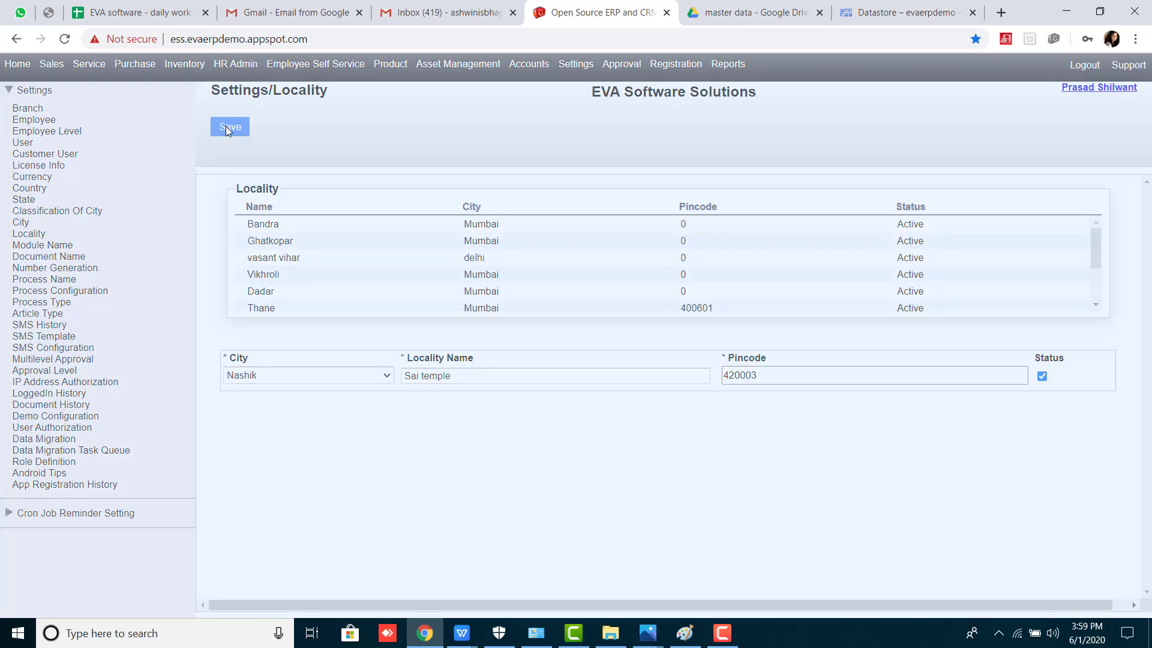
click(572, 362)
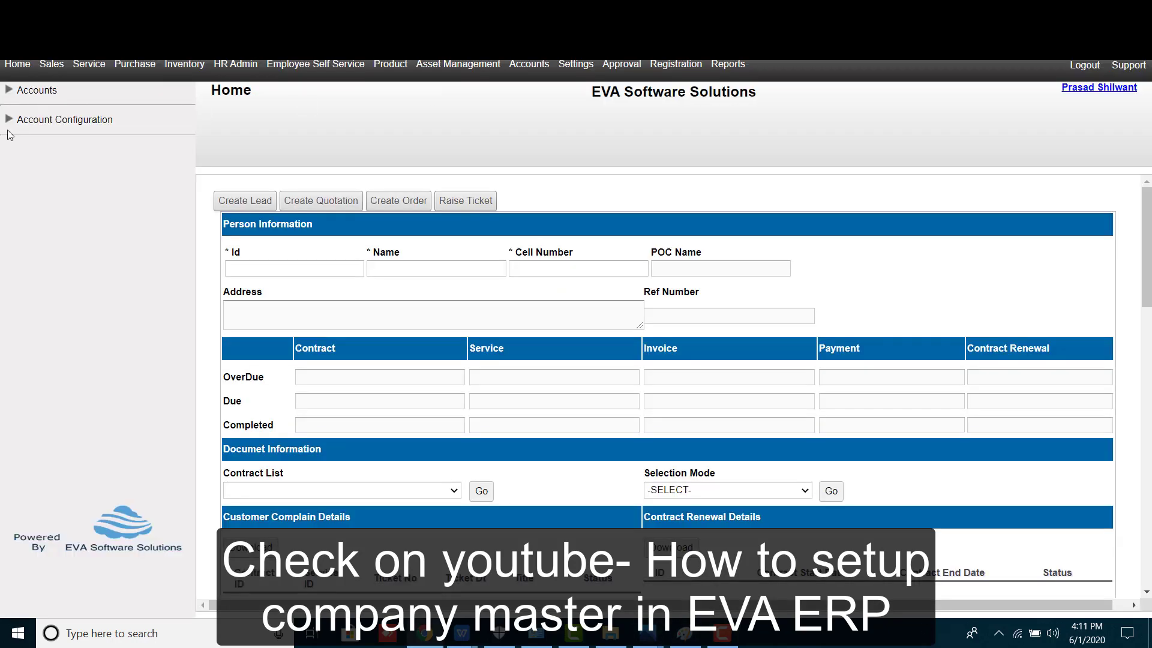
Open the Company page in the Account Configuration section of Accounts.
click(37, 122)
drag(62, 240, 9, 241)
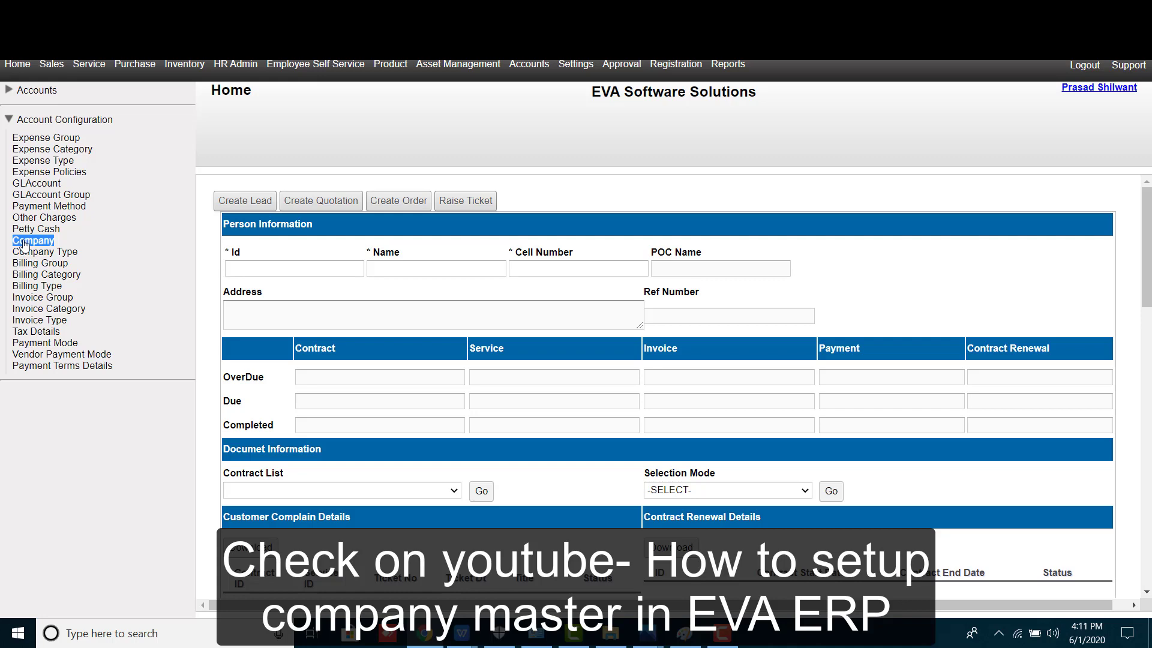
click(26, 242)
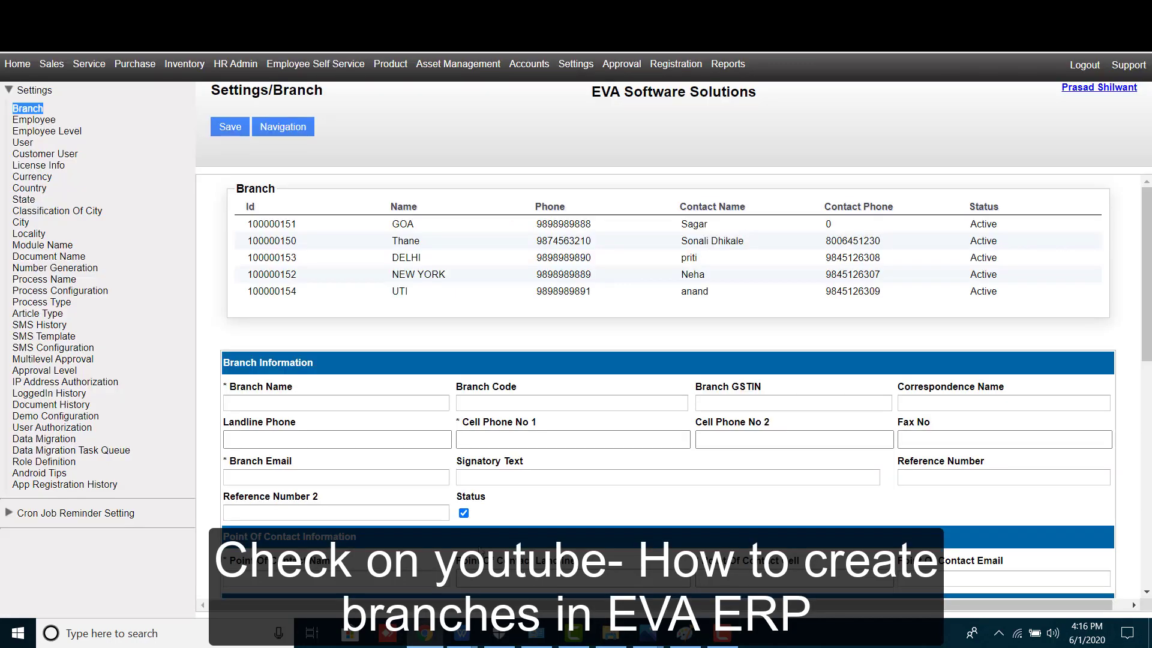
Open the Branch settings page and view the list of branches.
click(579, 67)
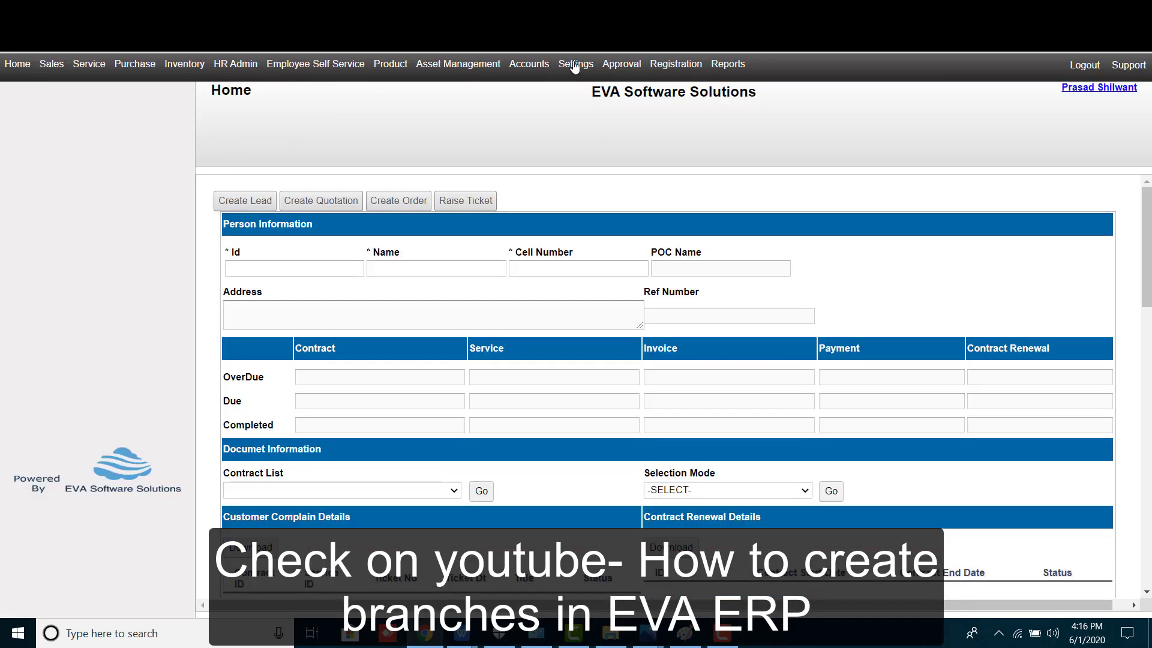
click(34, 90)
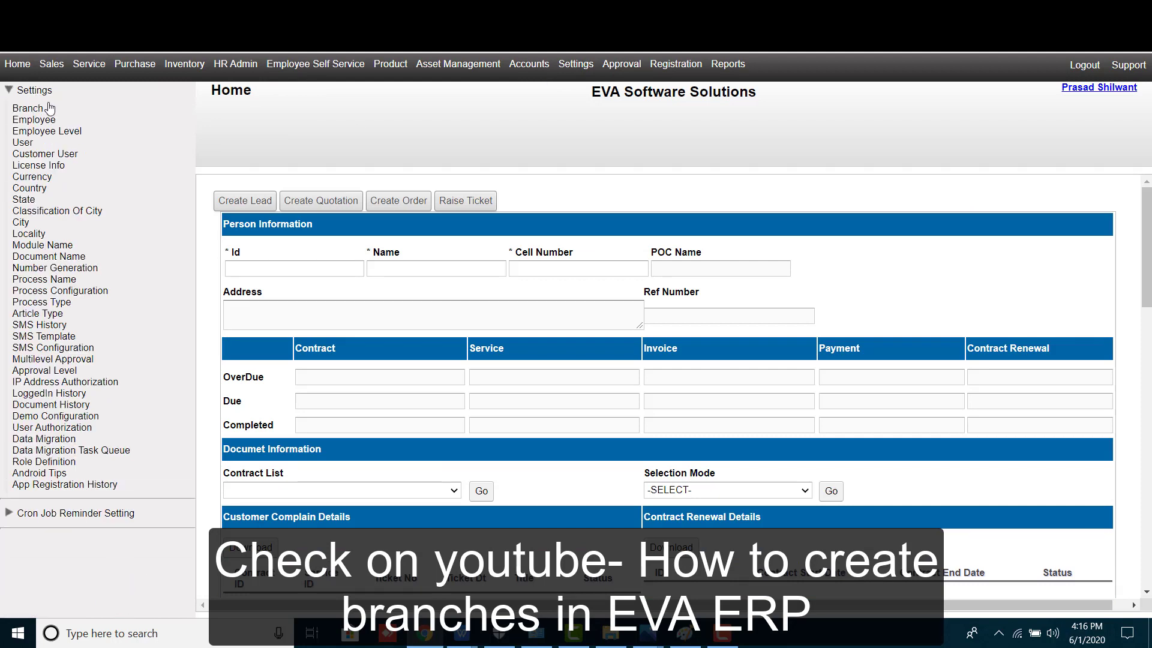
double_click(16, 109)
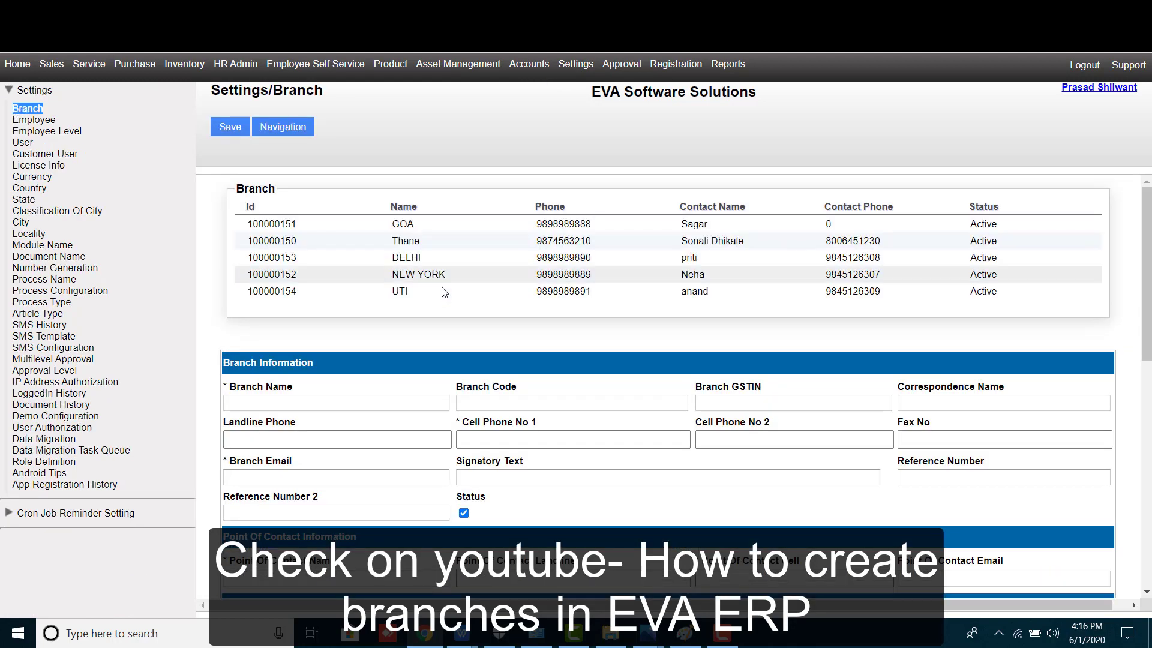